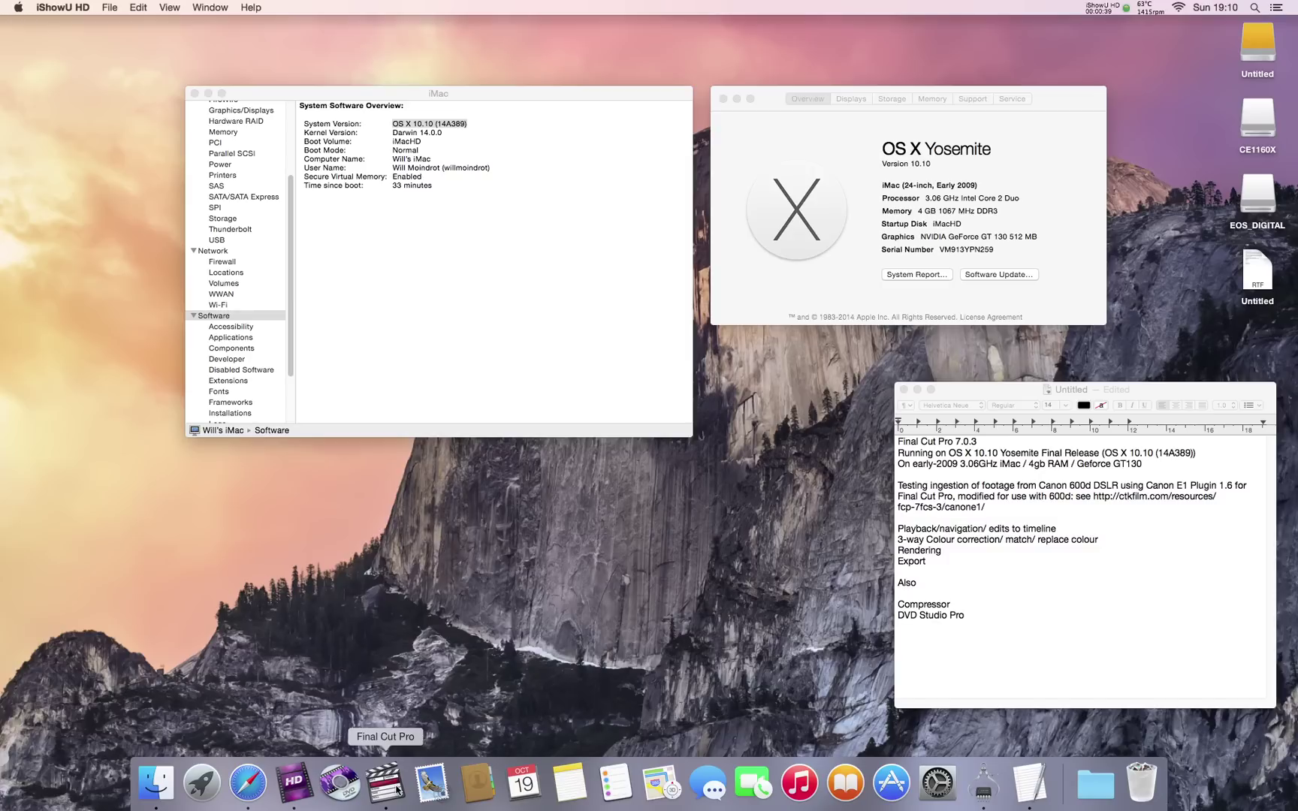
In Log and Transfer, enable Automatic Transfer and queue the EOS_DIGITAL card's clip for import.
{"action": "left_click", "coordinate": [385, 784]}
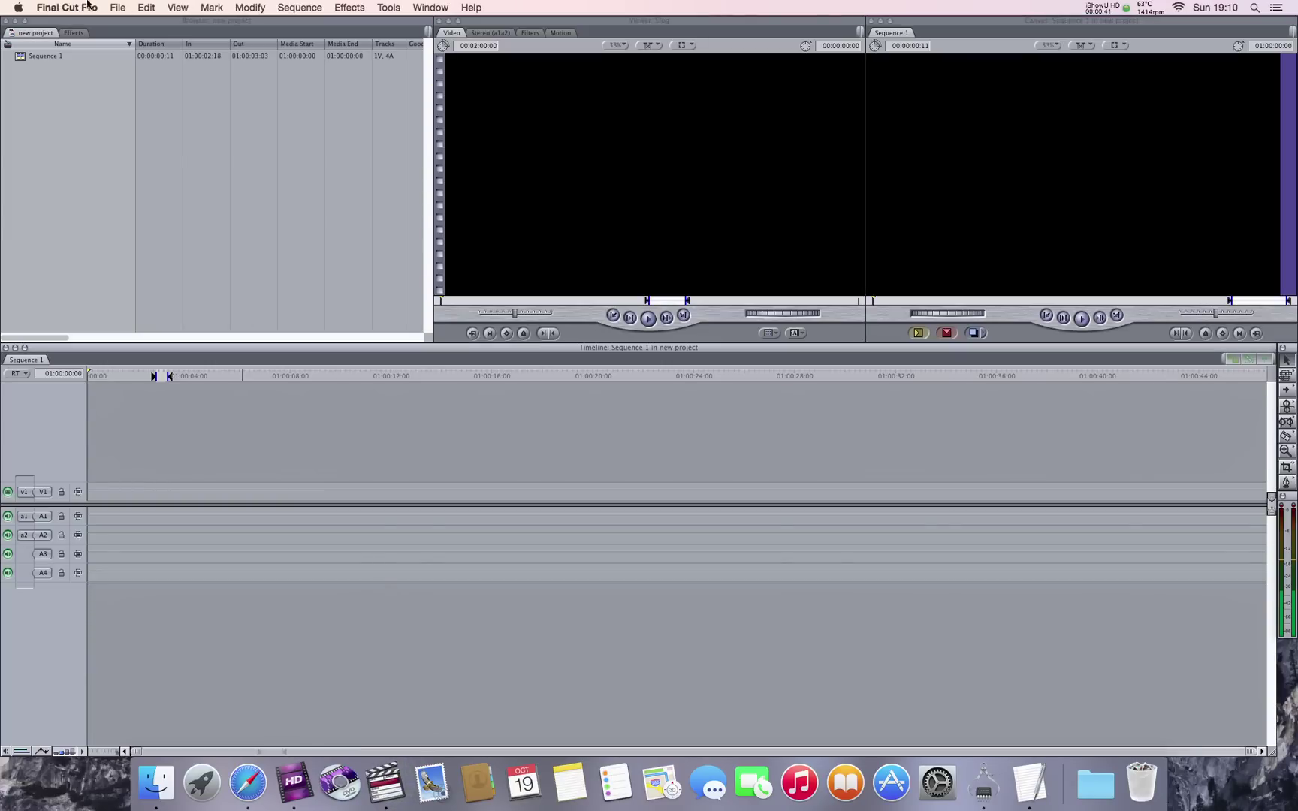
{"action": "left_click", "coordinate": [117, 8]}
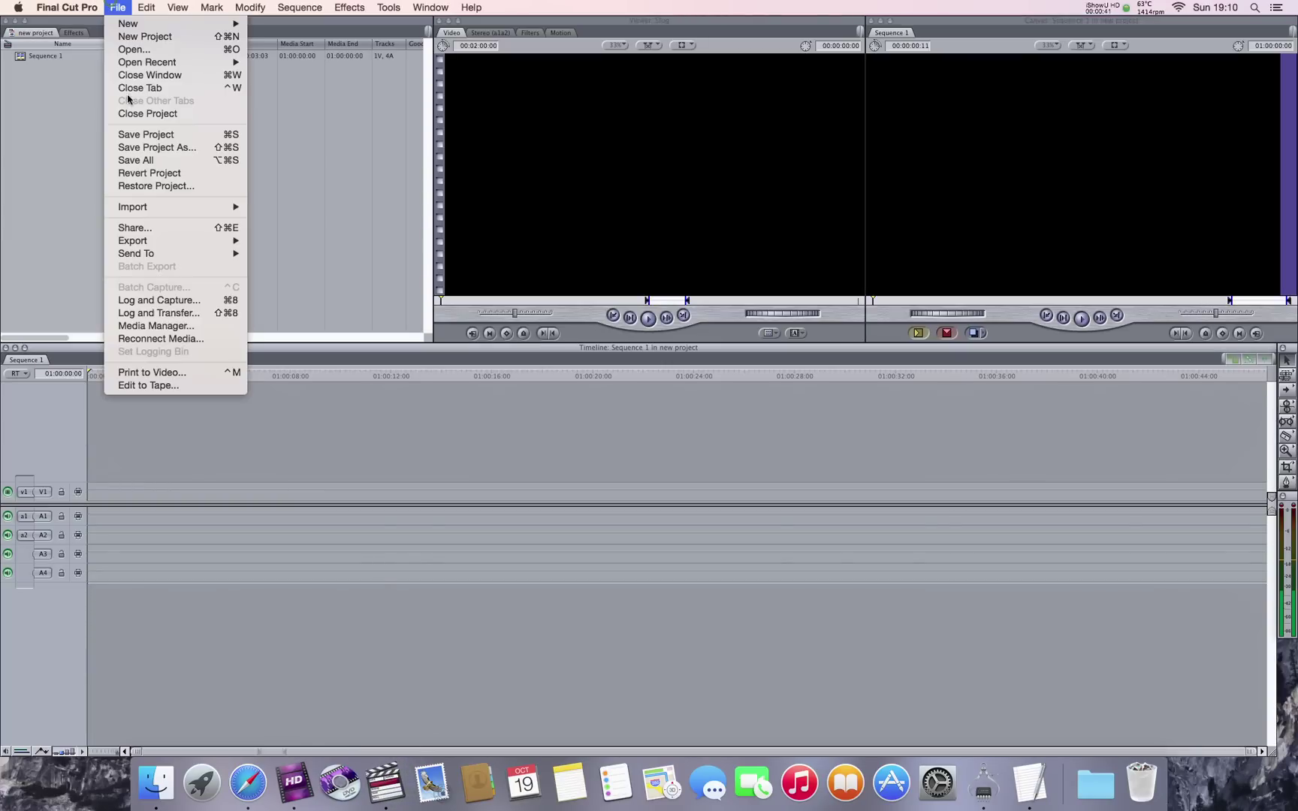
{"action": "left_click", "coordinate": [157, 313]}
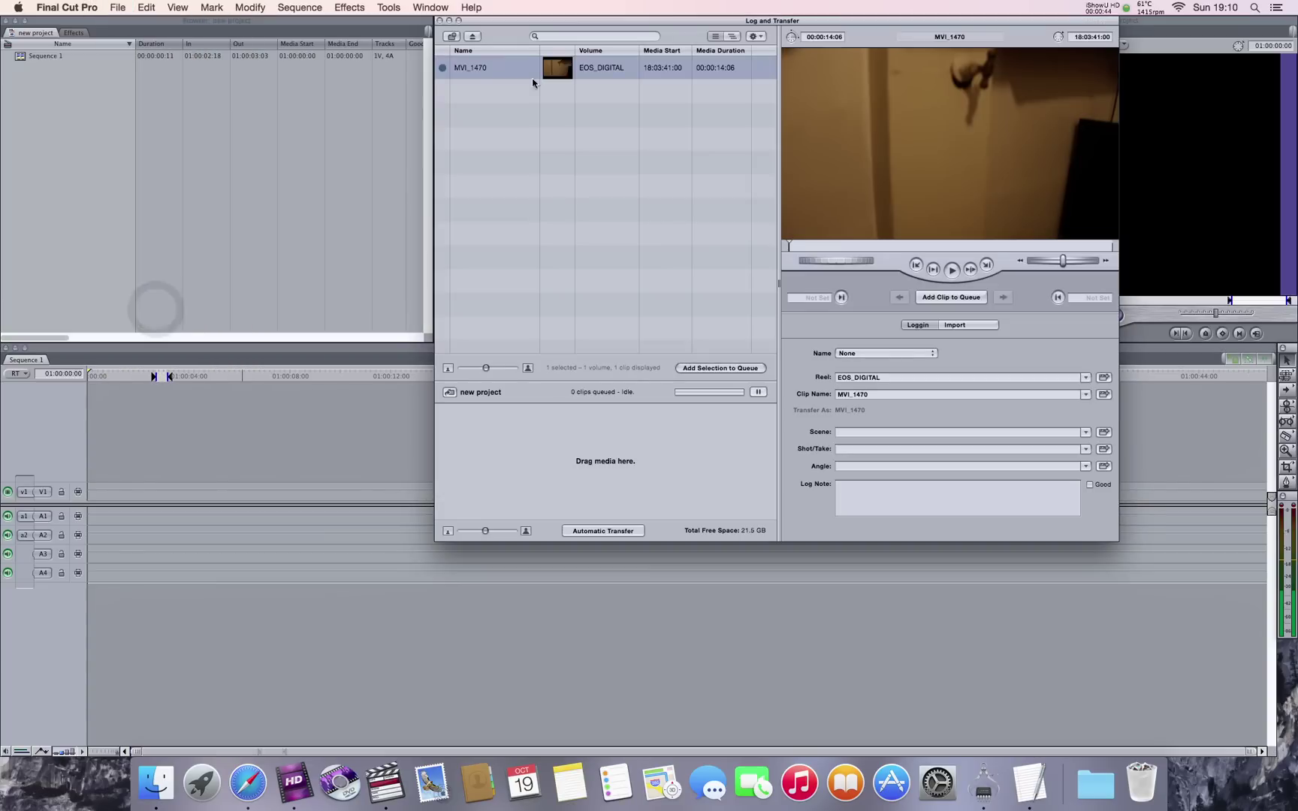
{"action": "left_click", "coordinate": [618, 531]}
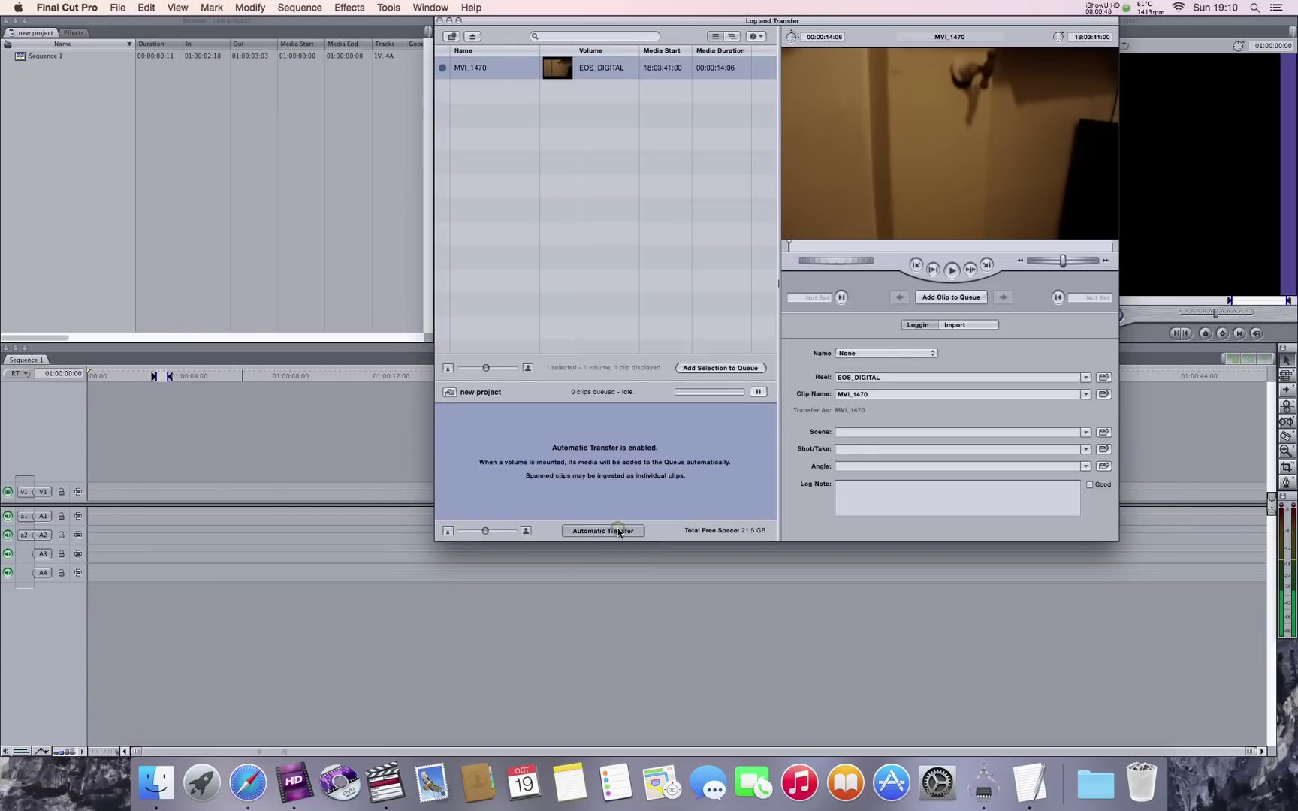
{"action": "left_click", "coordinate": [753, 369]}
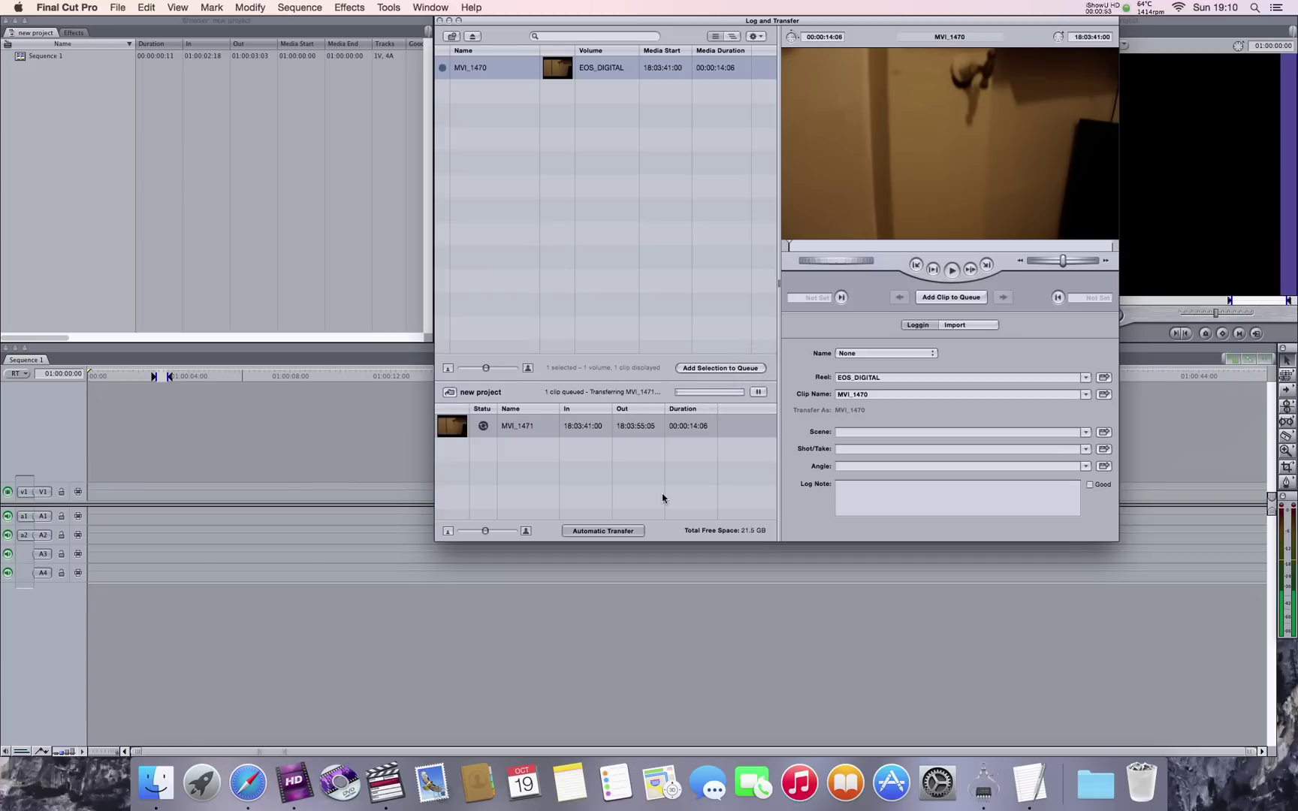
Highlight 'Canon E1 Plugin 1.6' and then its ctkfilm.com download link in the TextEdit testing notes.
{"action": "left_click", "coordinate": [1029, 783]}
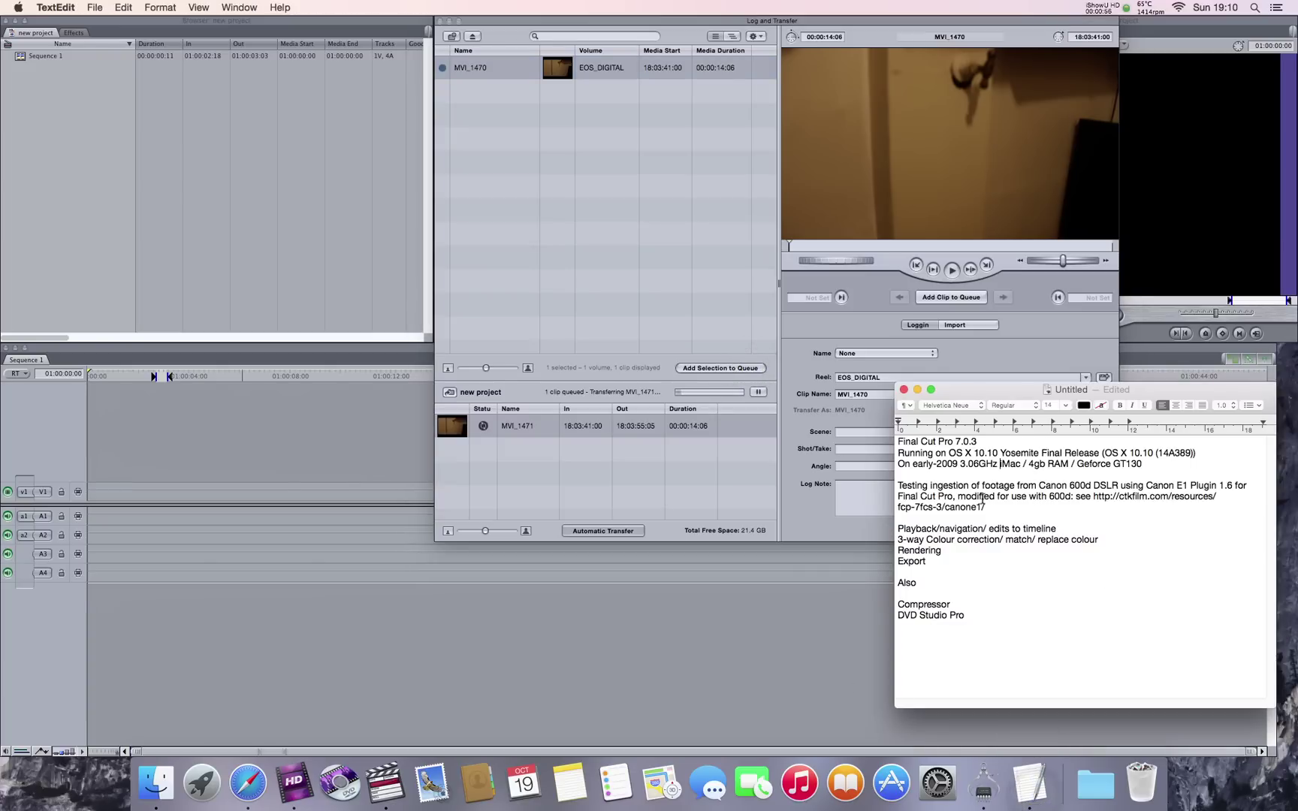
{"action": "left_click_drag", "start_coordinate": [1147, 485], "coordinate": [1230, 488]}
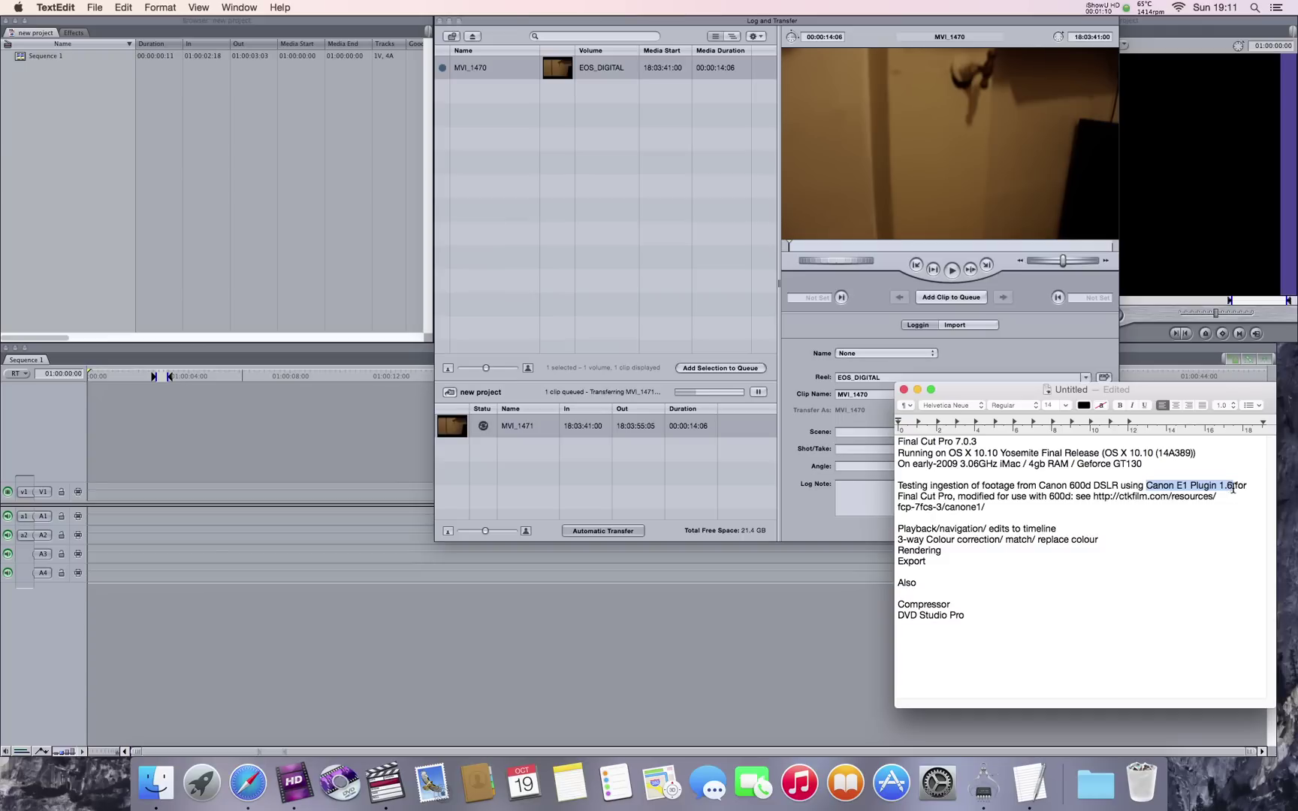
{"action": "left_click", "coordinate": [1094, 496]}
{"action": "left_click_drag", "start_coordinate": [1112, 503], "coordinate": [1113, 517]}
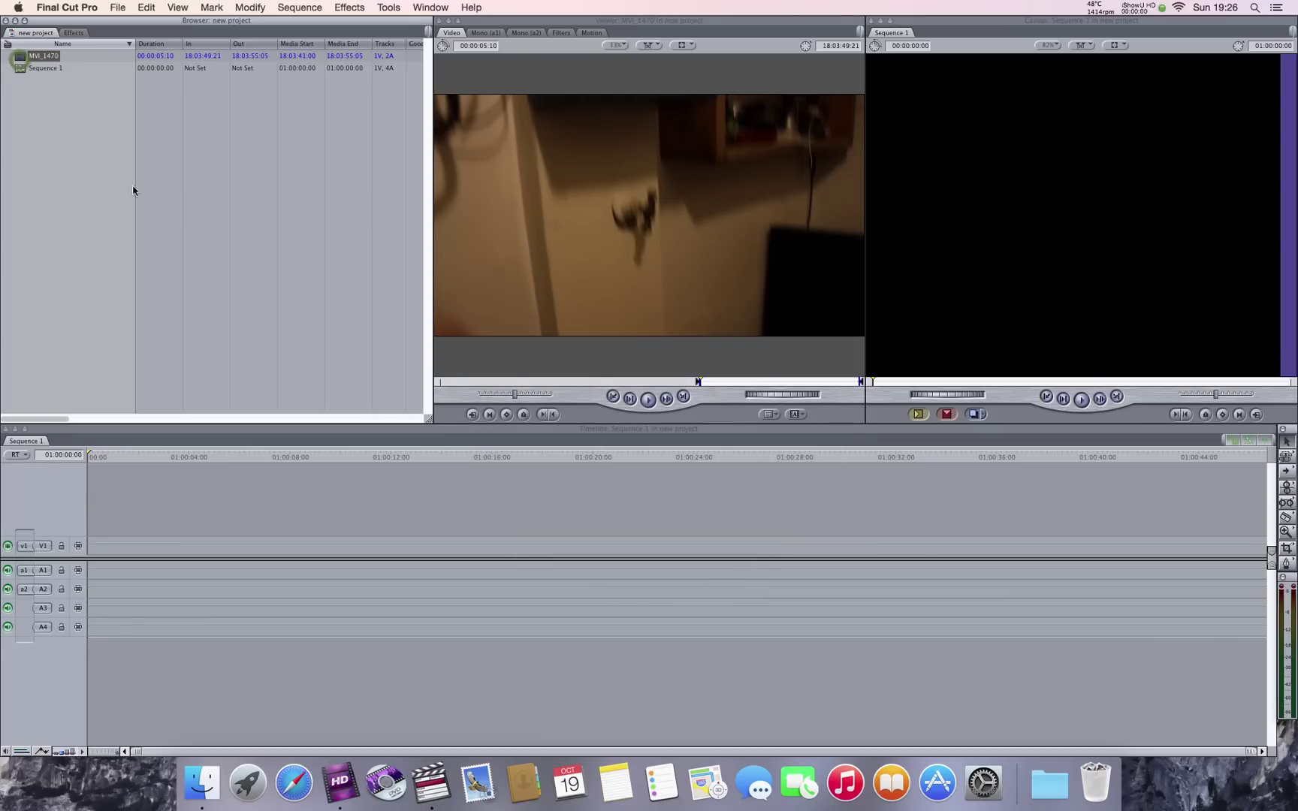
Mark MVI_1470 in the Viewer with In at 18:03:44:14 and Out at 18:03:52:09.
{"action": "left_click", "coordinate": [545, 383]}
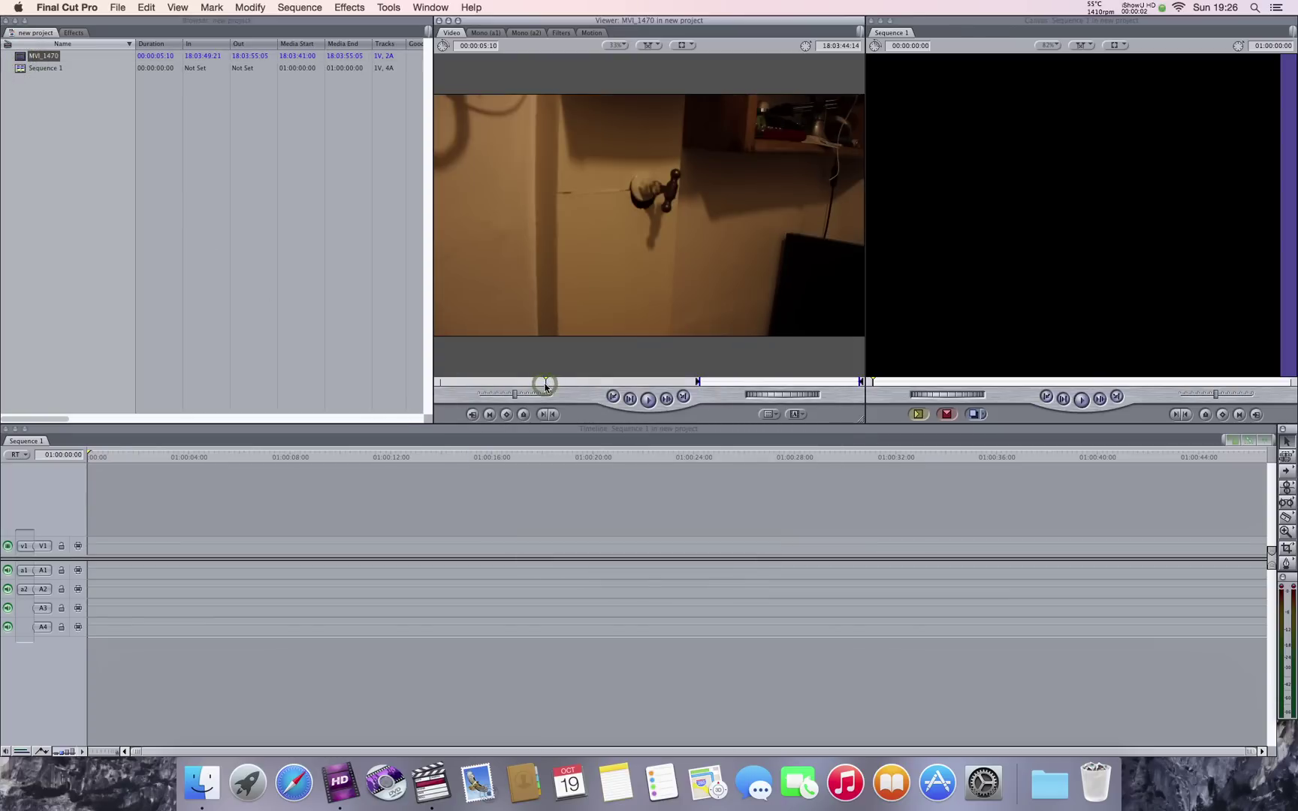
{"action": "key", "text": "i"}
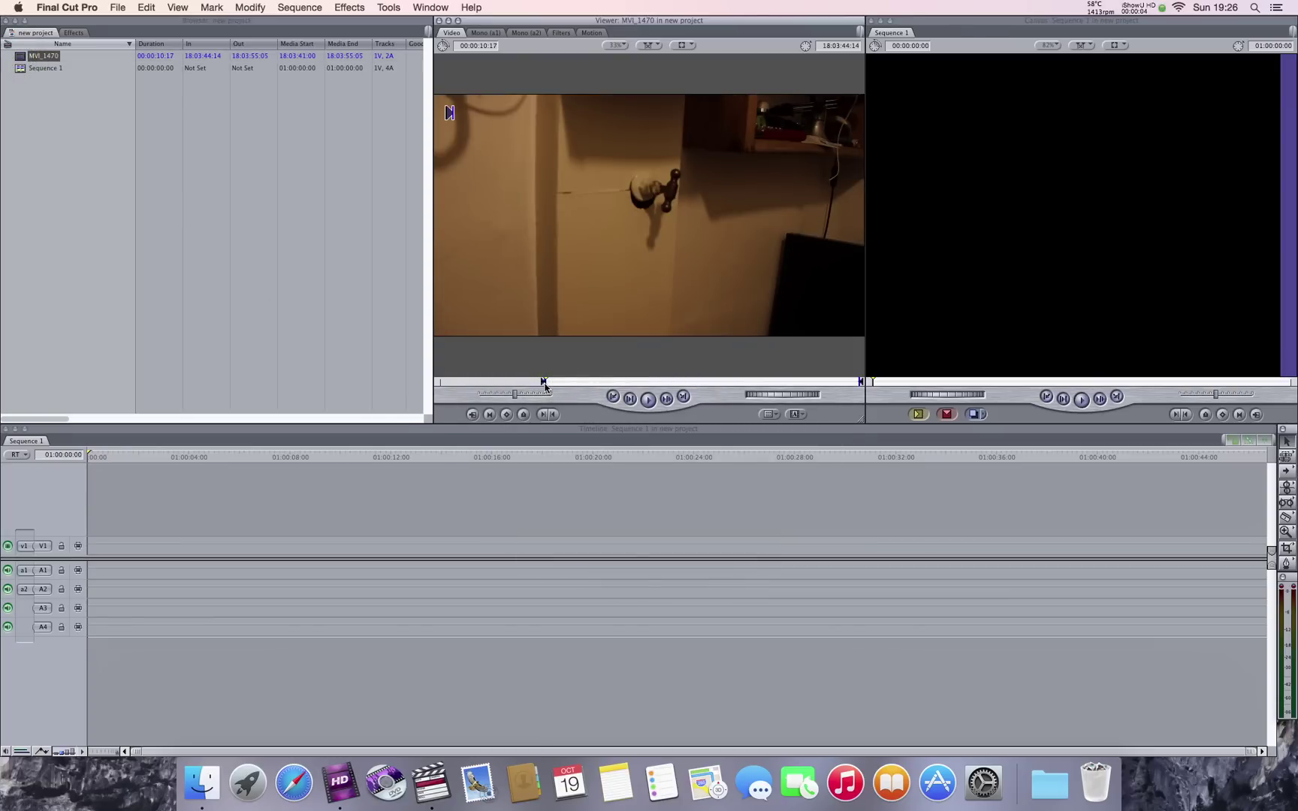
{"action": "key", "text": "space"}
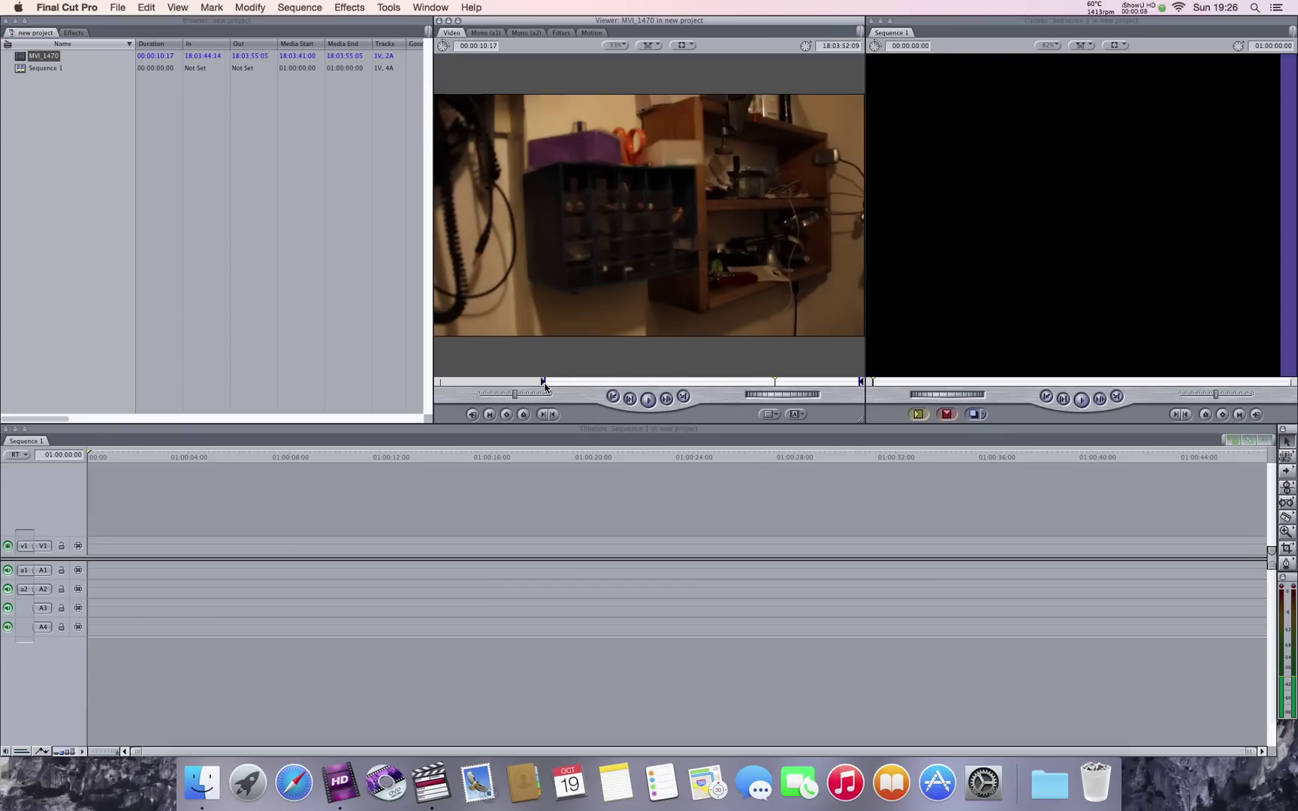
{"action": "key", "text": "space"}
{"action": "key", "text": "o"}
Insert the marked section into Sequence 1, match the sequence settings, and play it back.
{"action": "left_click", "coordinate": [921, 416]}
{"action": "key", "text": "Return"}
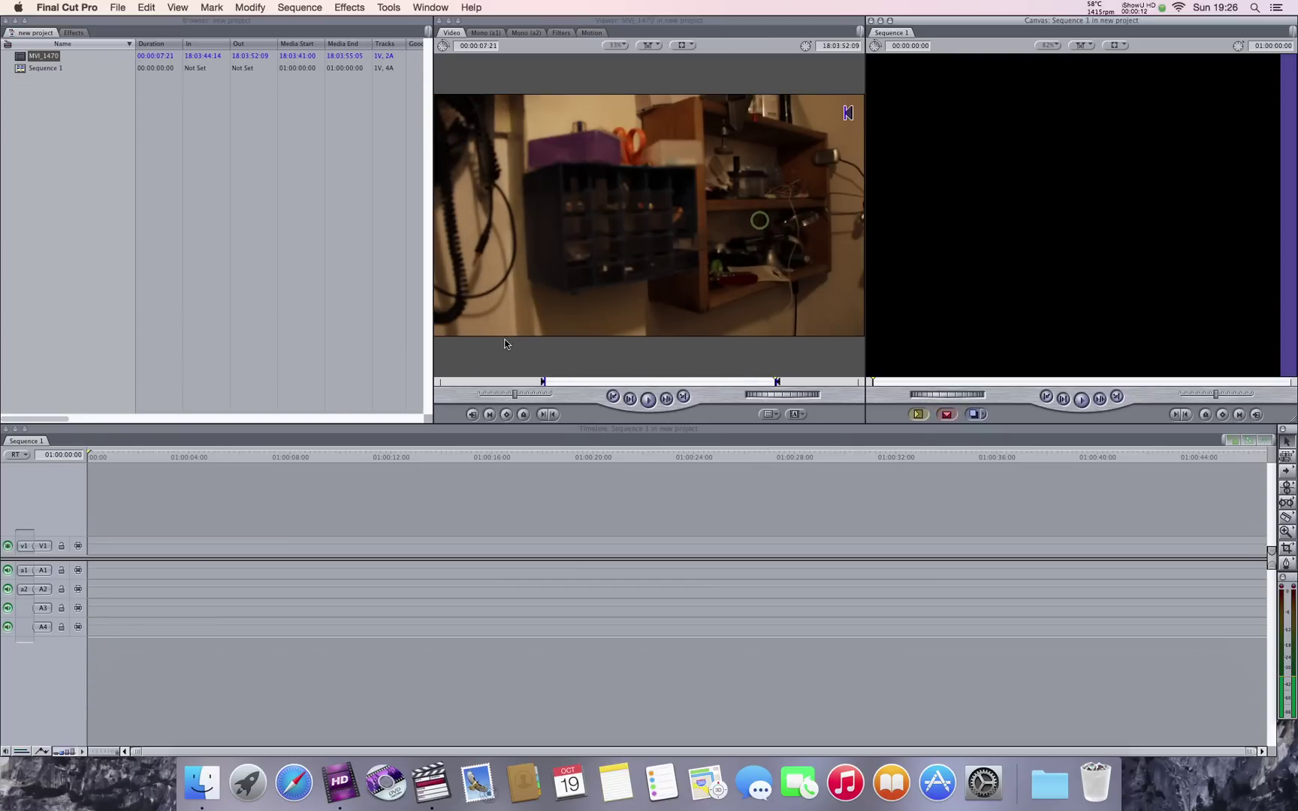
{"action": "left_click", "coordinate": [149, 458]}
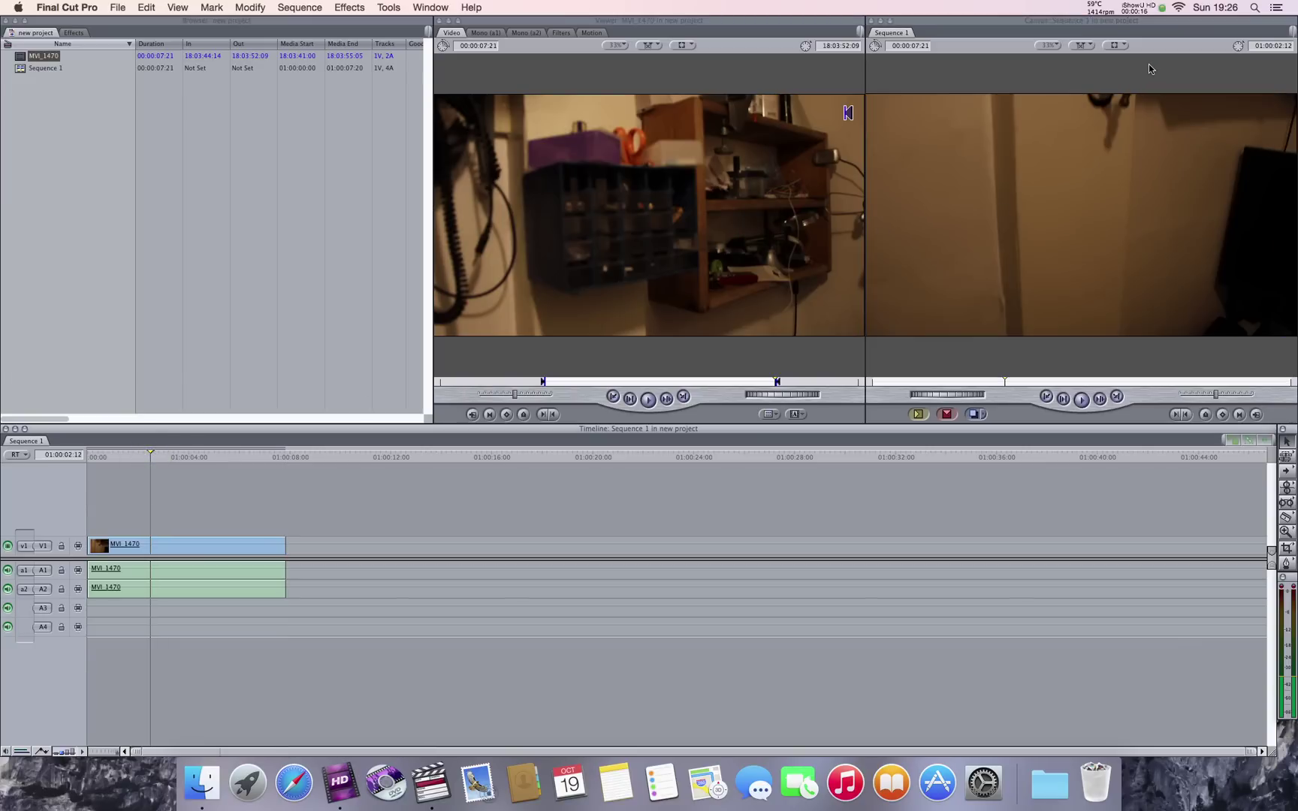
{"action": "key", "text": "space"}
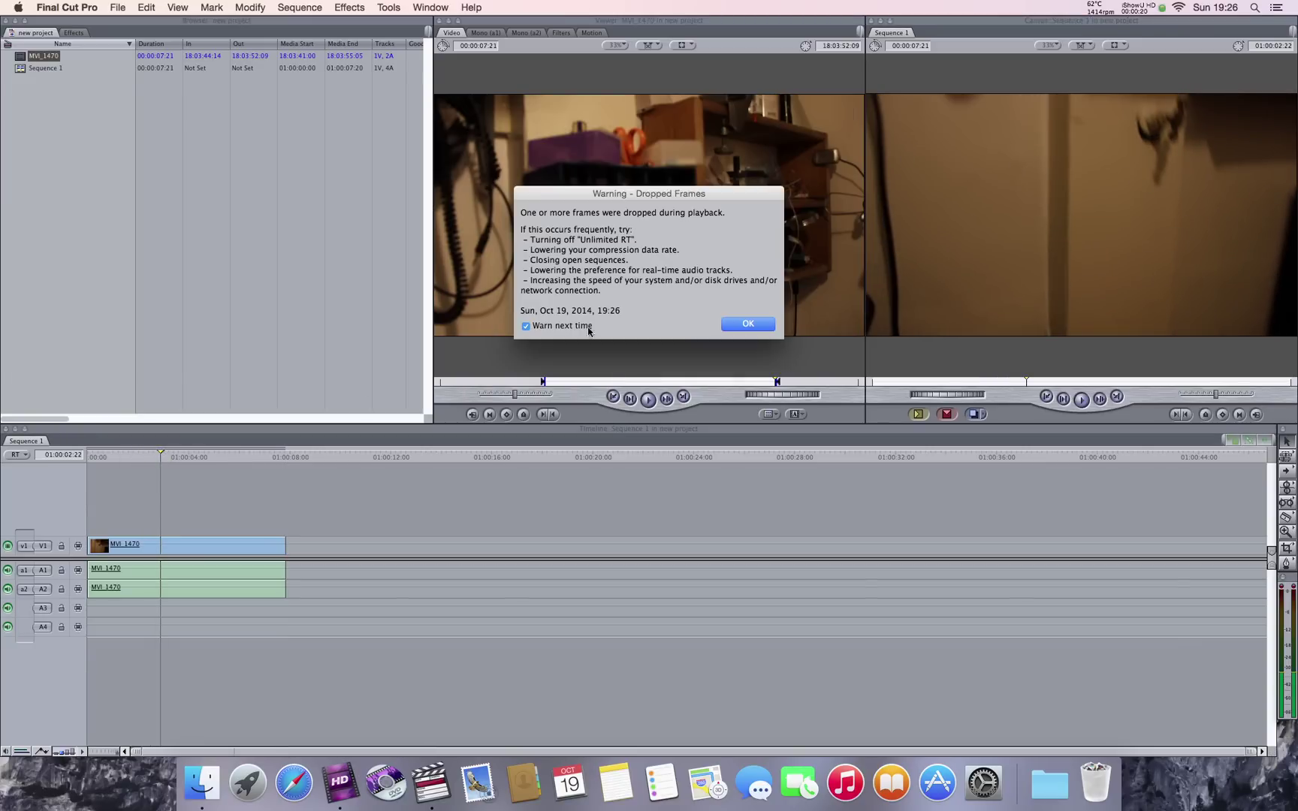
Turn off future dropped-frame warnings, dismiss the alert, and park the playhead at 01:00:02:16.
{"action": "left_click", "coordinate": [564, 327]}
{"action": "left_click", "coordinate": [729, 325]}
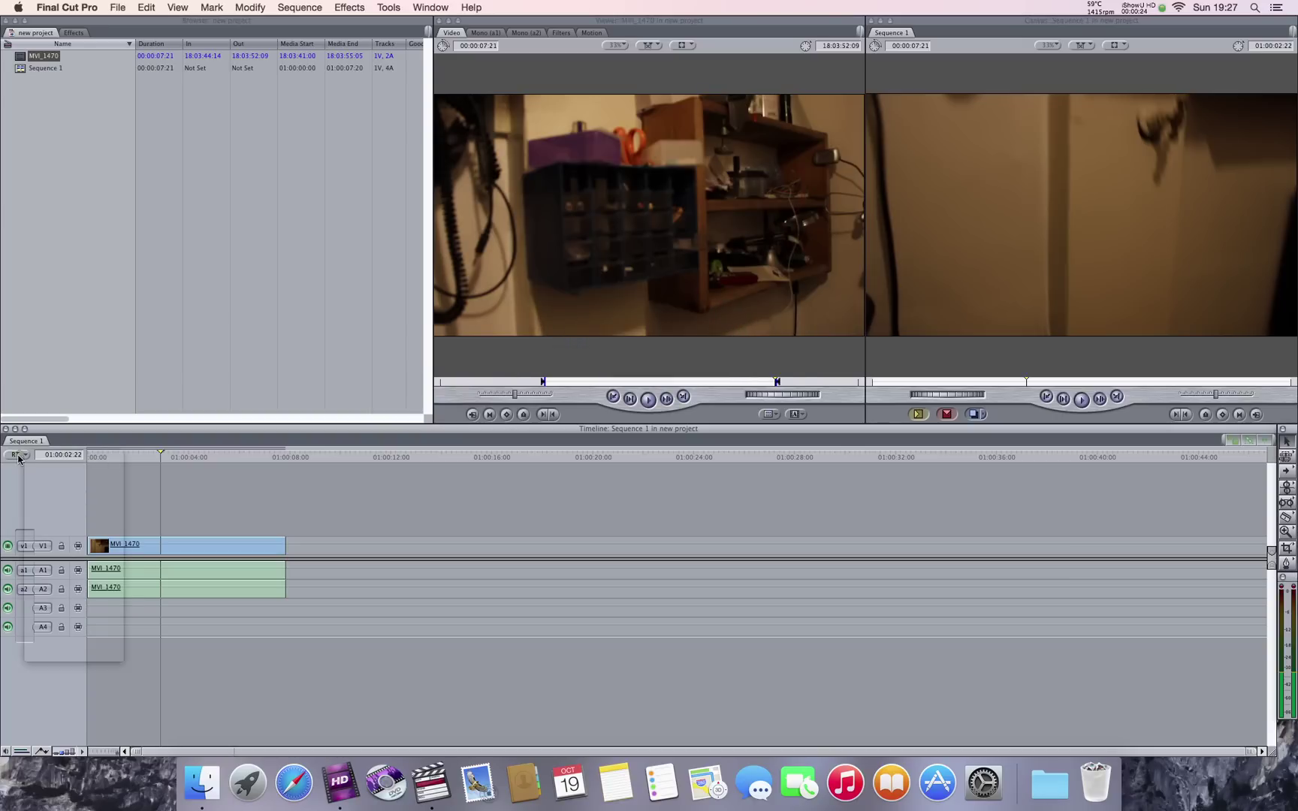
{"action": "left_click", "coordinate": [21, 458]}
{"action": "left_click", "coordinate": [30, 467]}
{"action": "left_click", "coordinate": [164, 458]}
{"action": "key", "text": "space"}
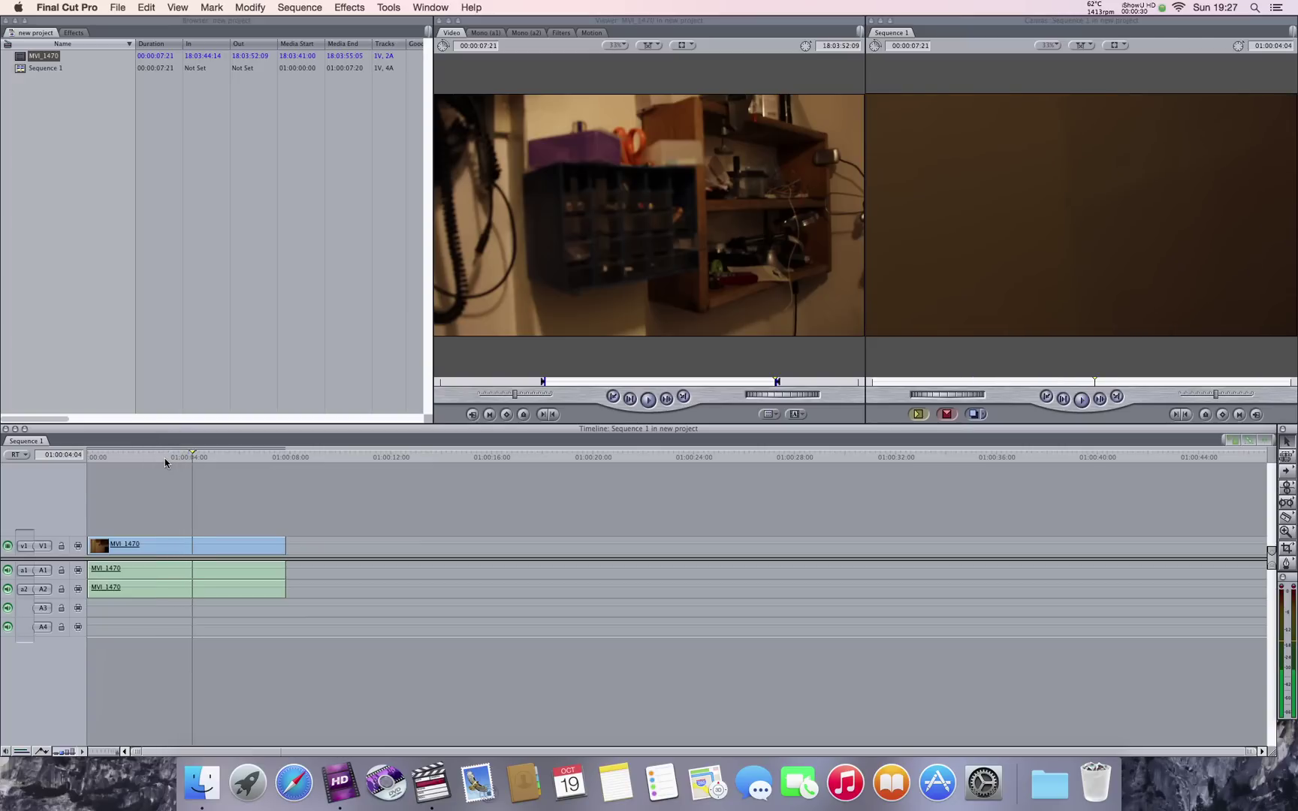
{"action": "key", "text": "j"}
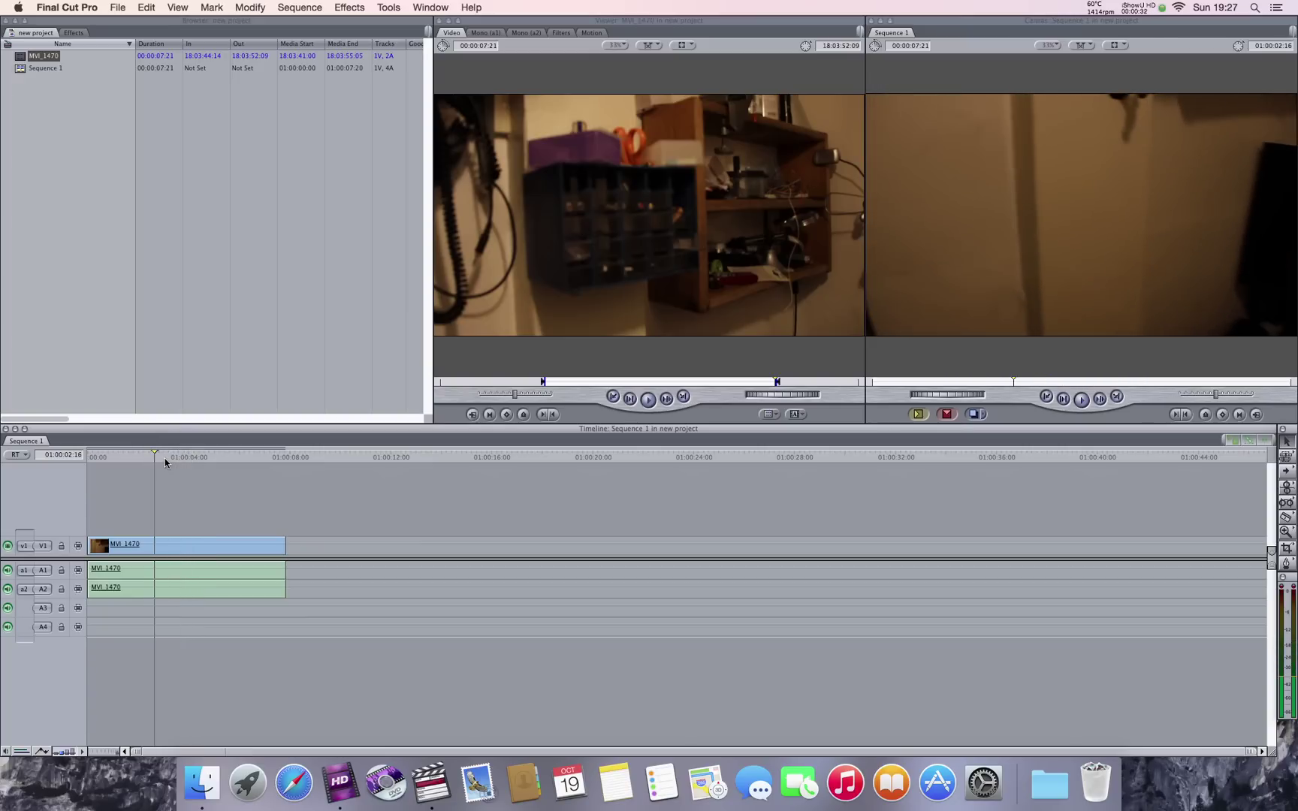
Razor the MVI_1470 clip twice near 01:00:02:16 and select the short middle piece.
{"action": "key", "text": "b"}
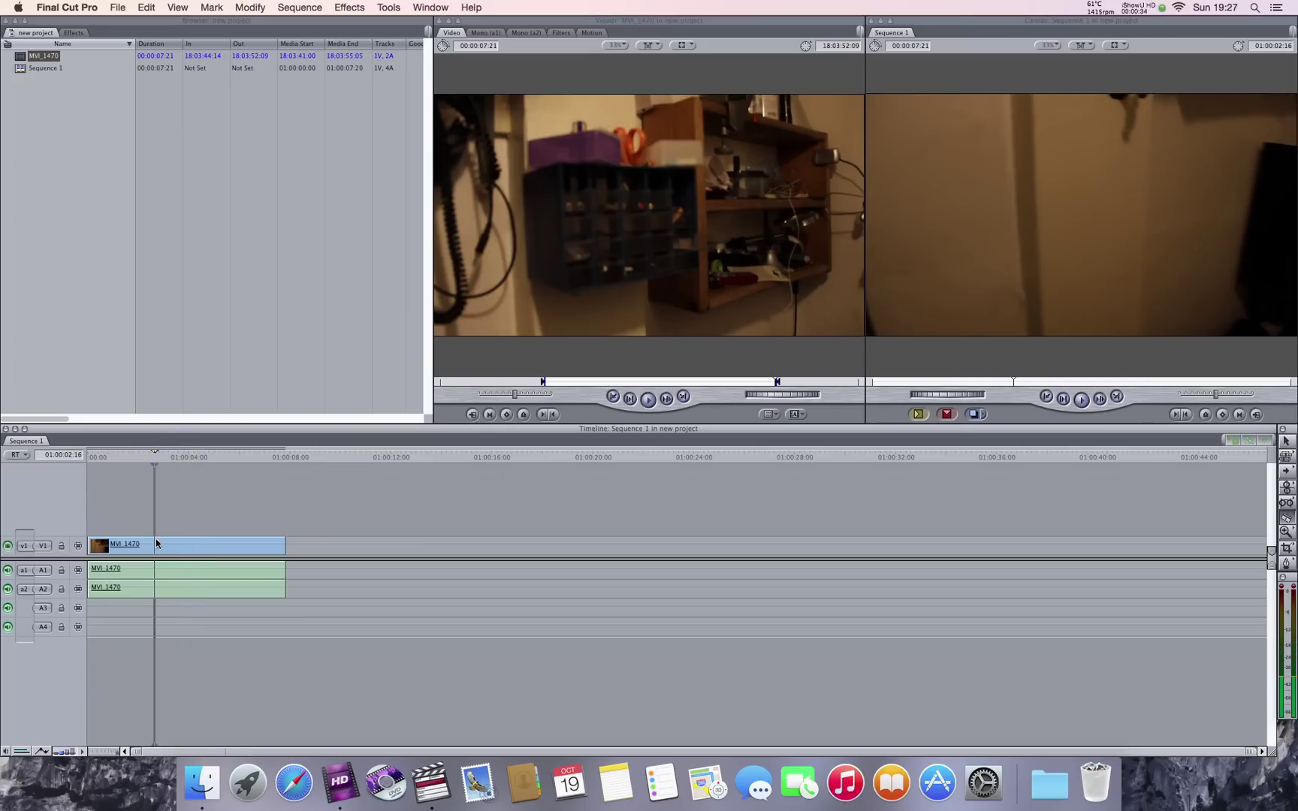
{"action": "left_click", "coordinate": [155, 545]}
{"action": "left_click", "coordinate": [184, 545]}
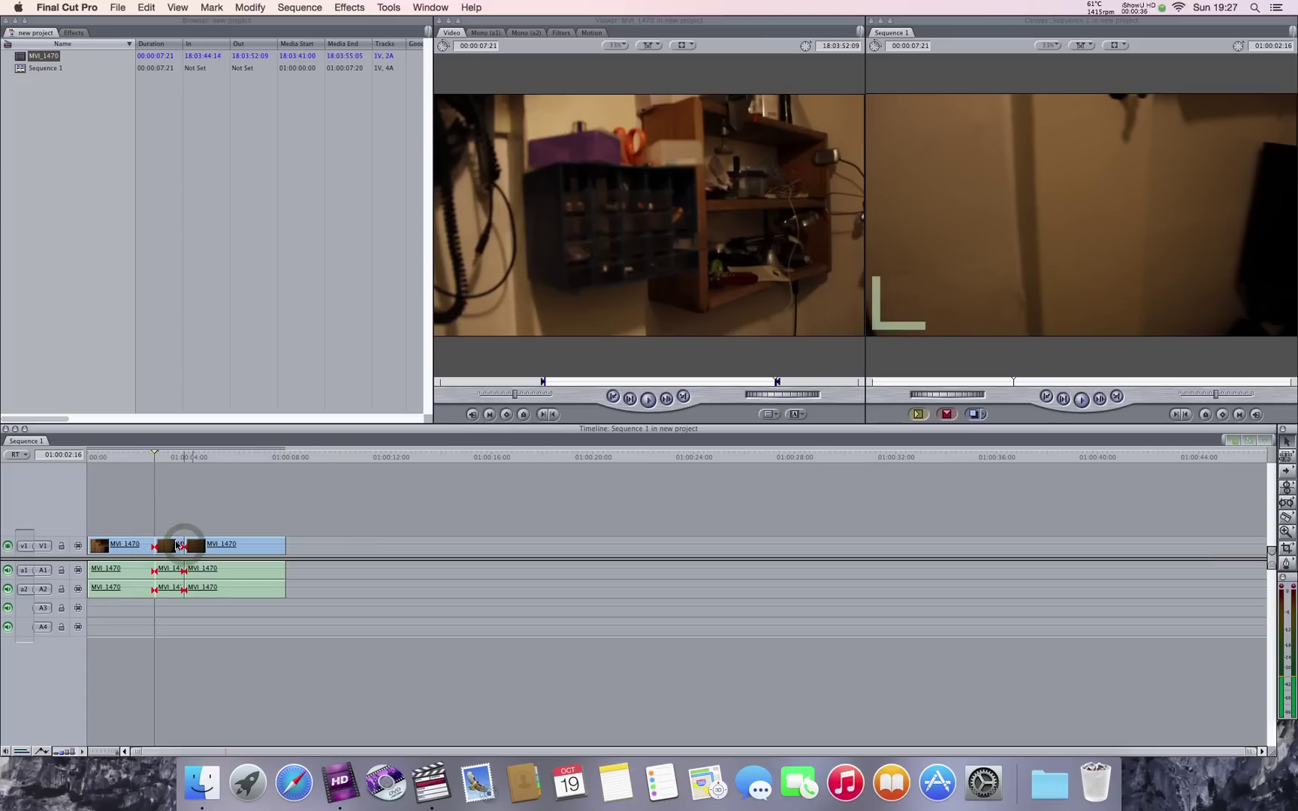
{"action": "key", "text": "a"}
{"action": "left_click", "coordinate": [170, 546]}
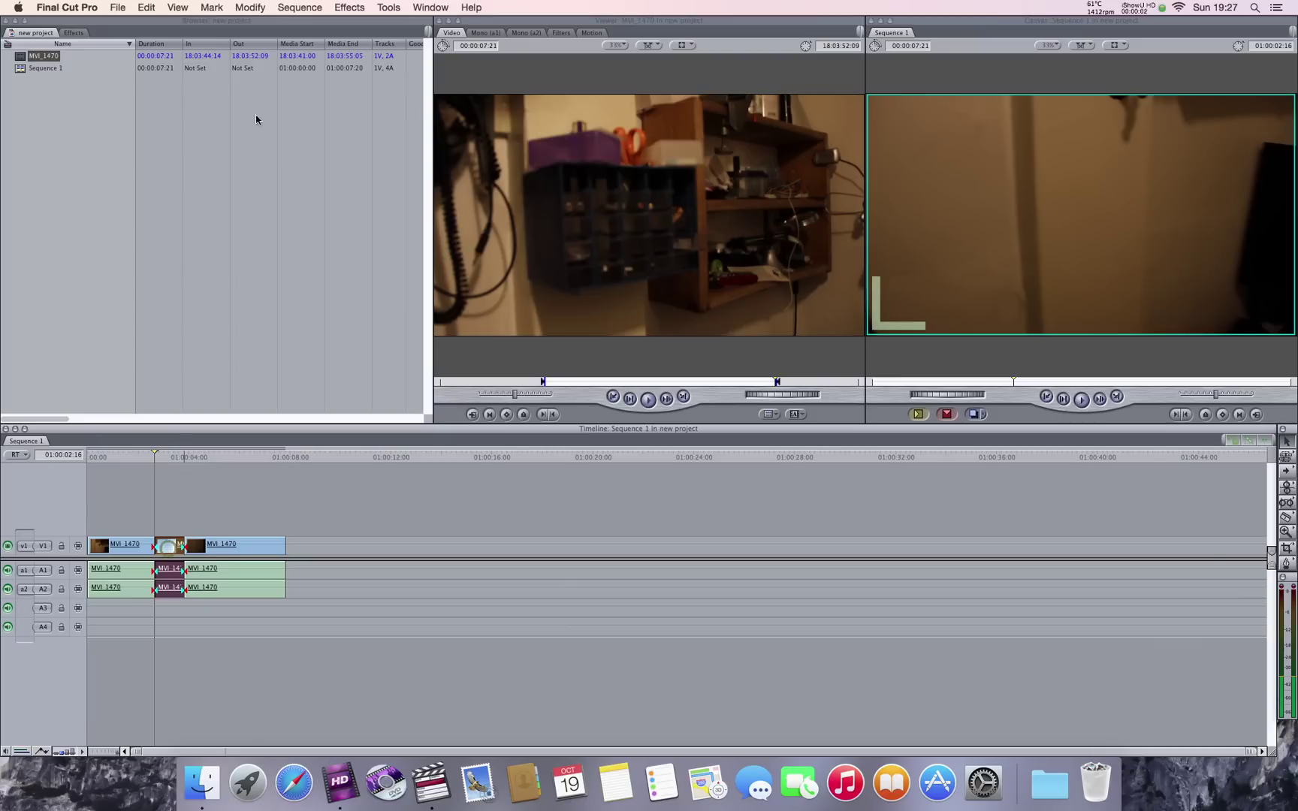
Apply the Color Corrector 3-way filter to the middle clip and load it for editing.
{"action": "left_click", "coordinate": [349, 8]}
{"action": "mouse_move", "coordinate": [370, 120]}
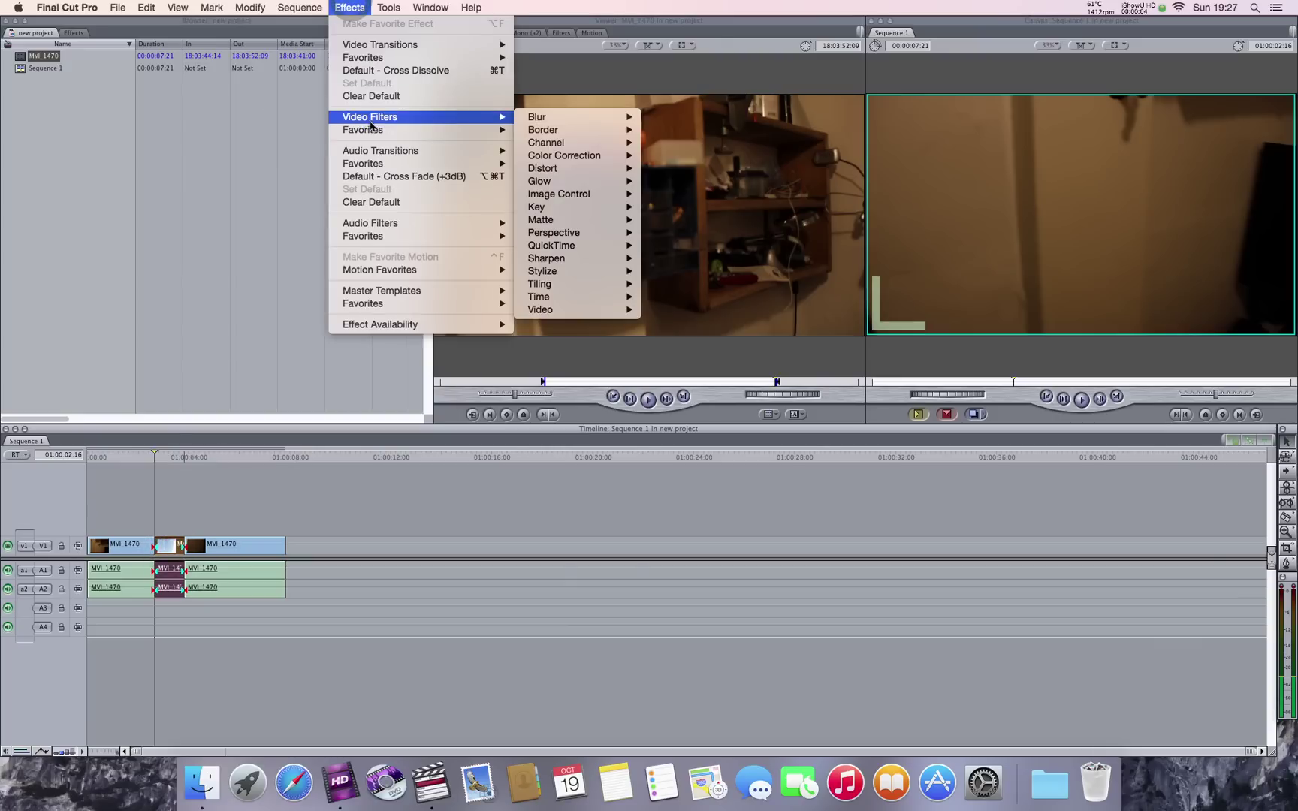
{"action": "left_click", "coordinate": [531, 156]}
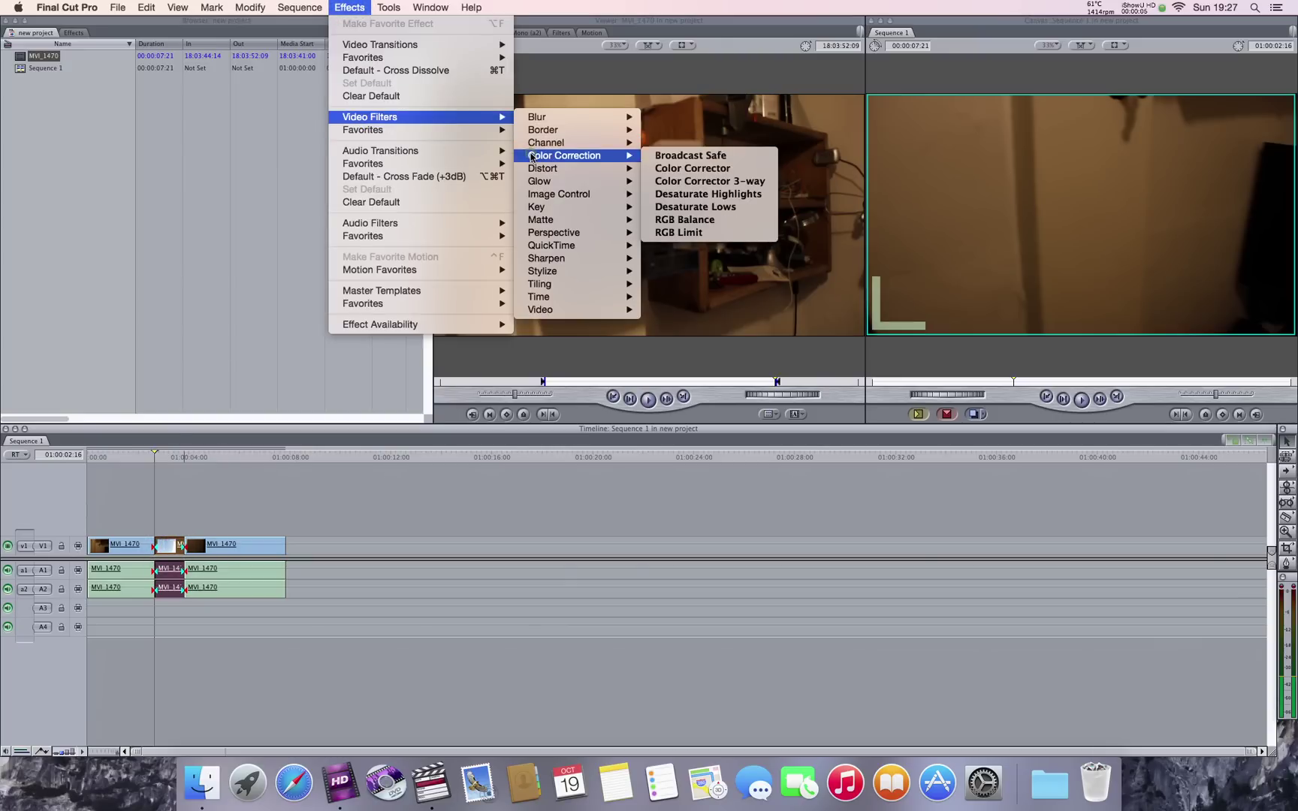
{"action": "left_click", "coordinate": [673, 182]}
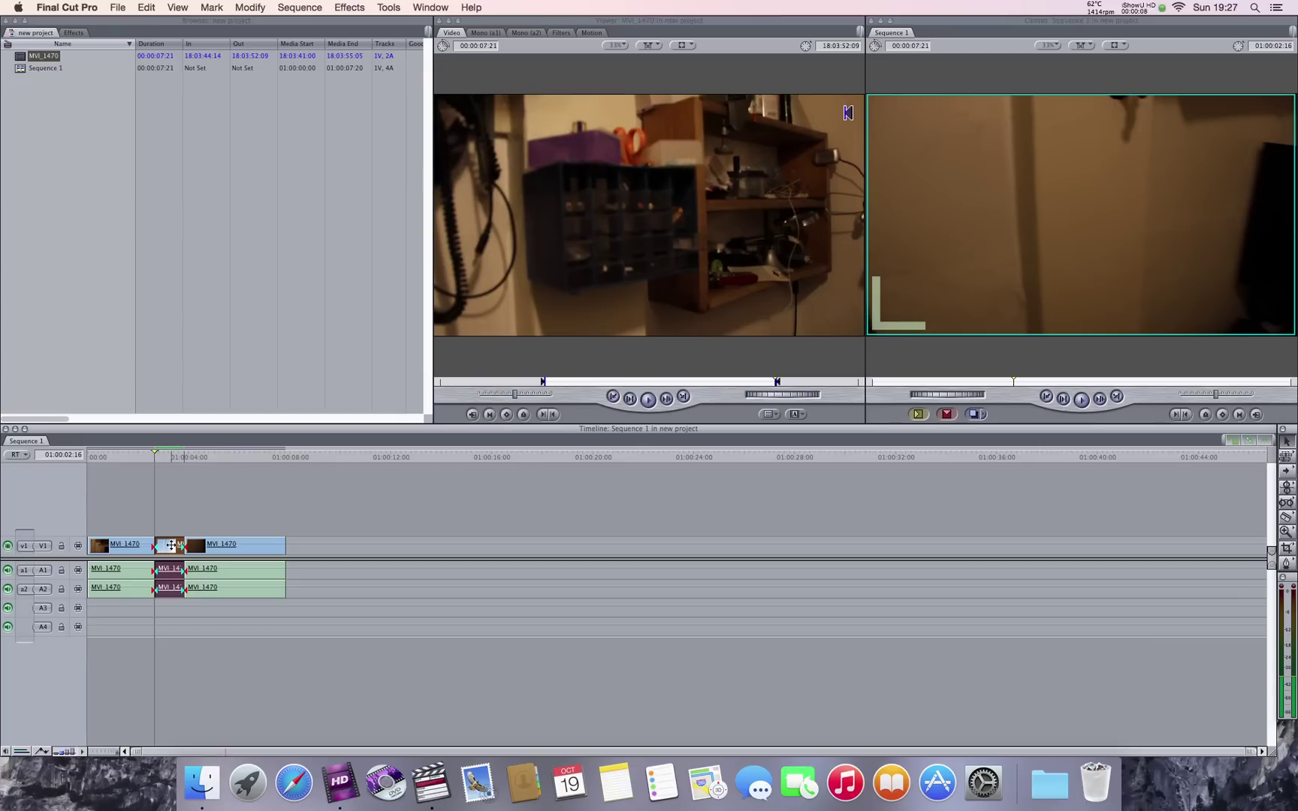
{"action": "double_click", "coordinate": [171, 546]}
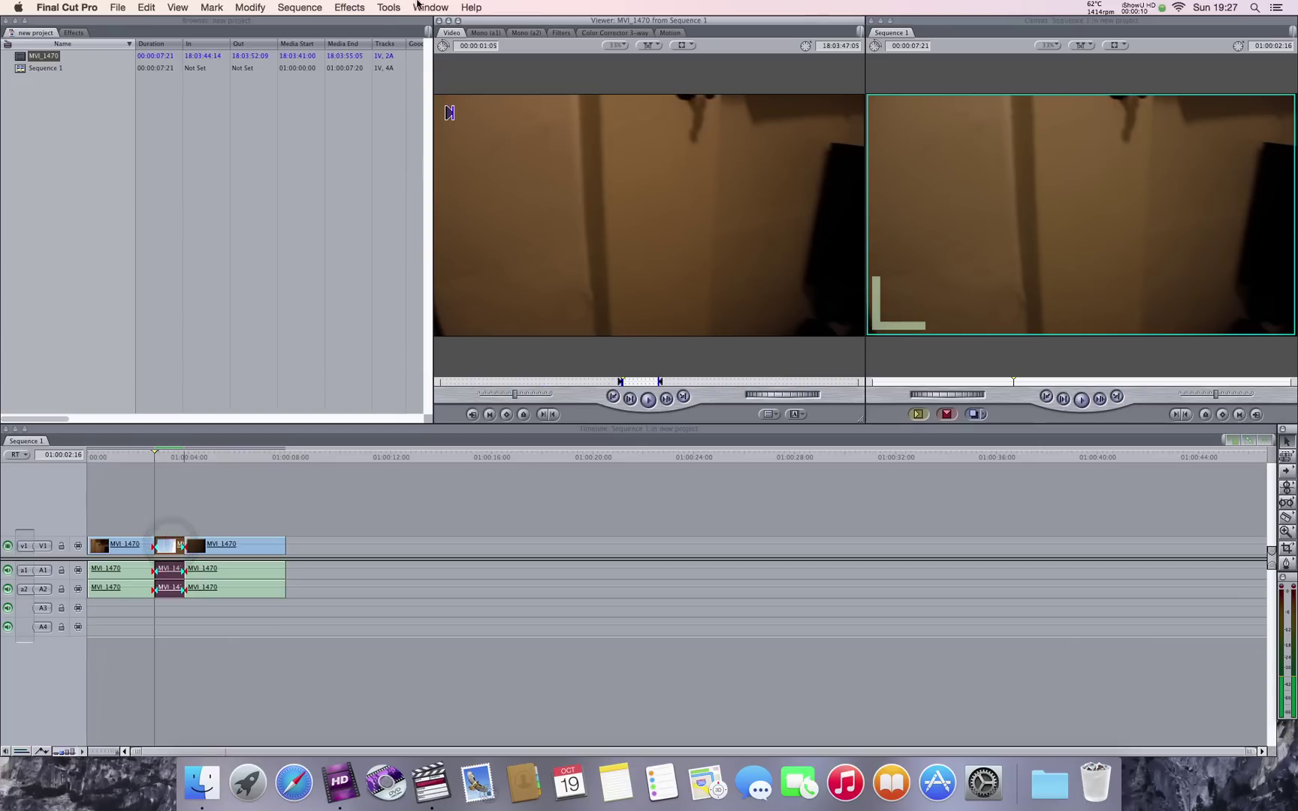
In the Color Correction layout, raise Whites and Mids and shift the Whites balance away from yellow.
{"action": "left_click", "coordinate": [430, 8]}
{"action": "mouse_move", "coordinate": [444, 50]}
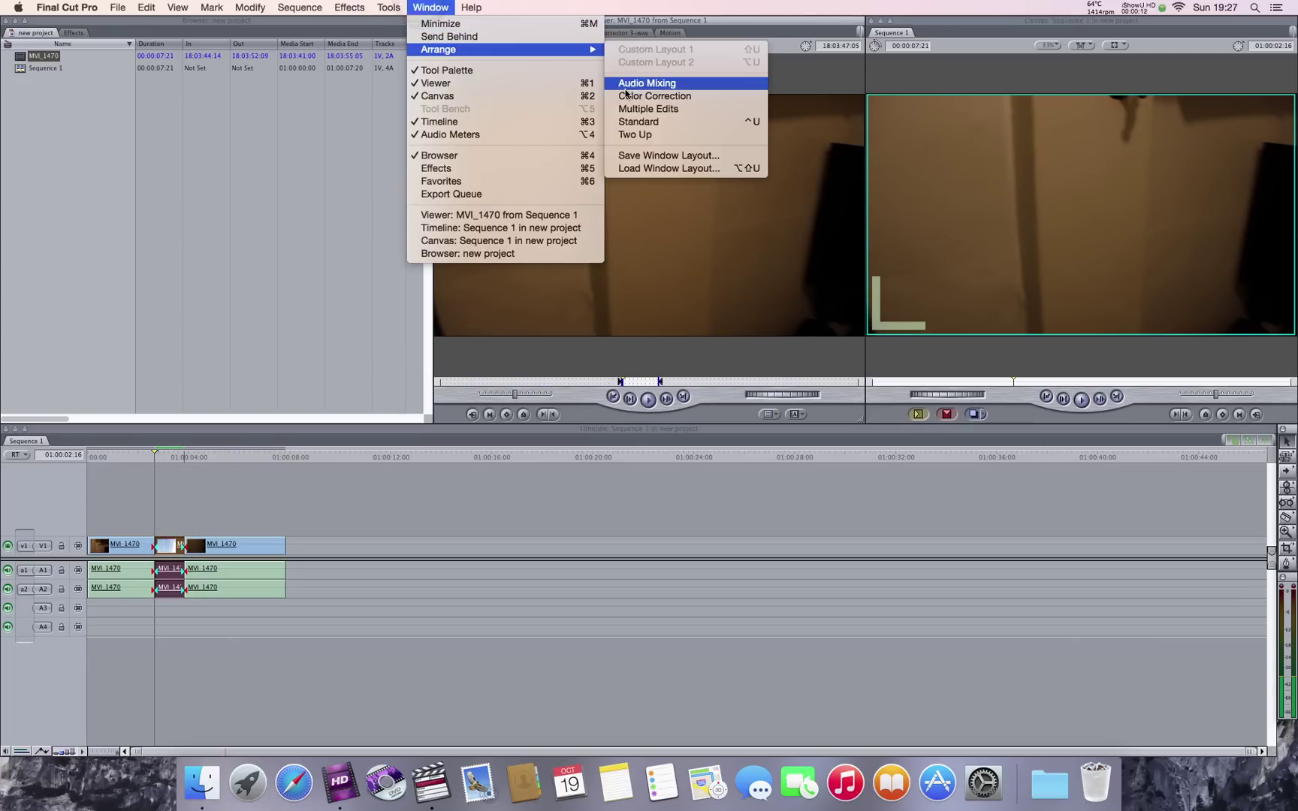
{"action": "left_click", "coordinate": [637, 96]}
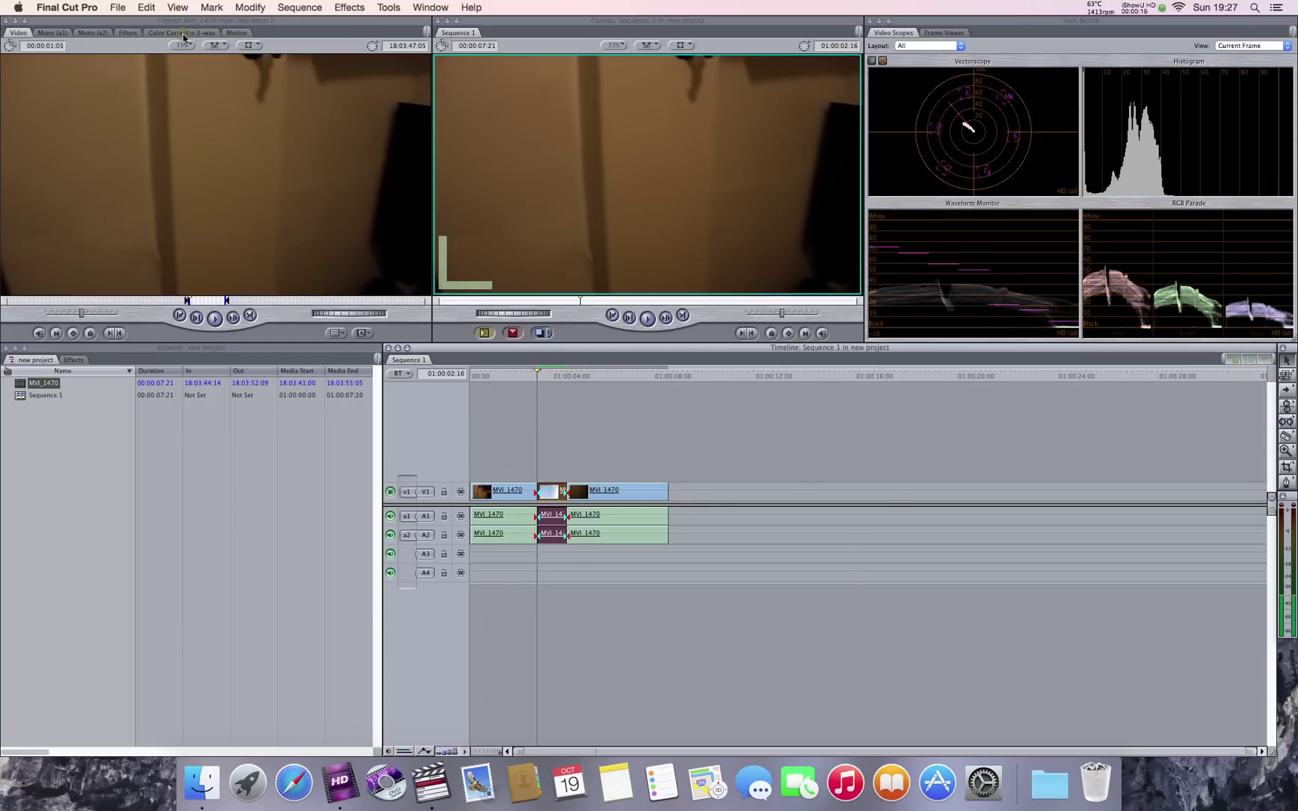
{"action": "left_click", "coordinate": [183, 33]}
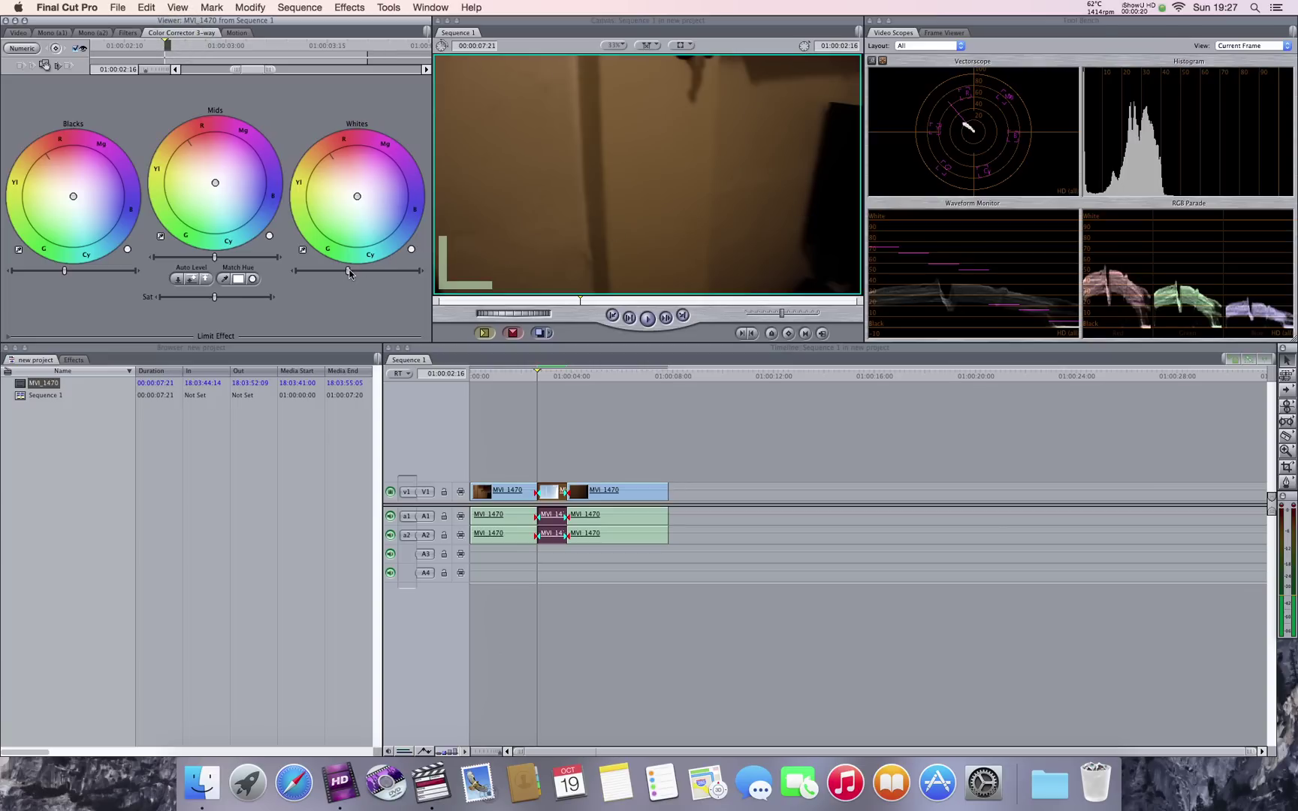
{"action": "left_click_drag", "start_coordinate": [347, 273], "coordinate": [369, 275]}
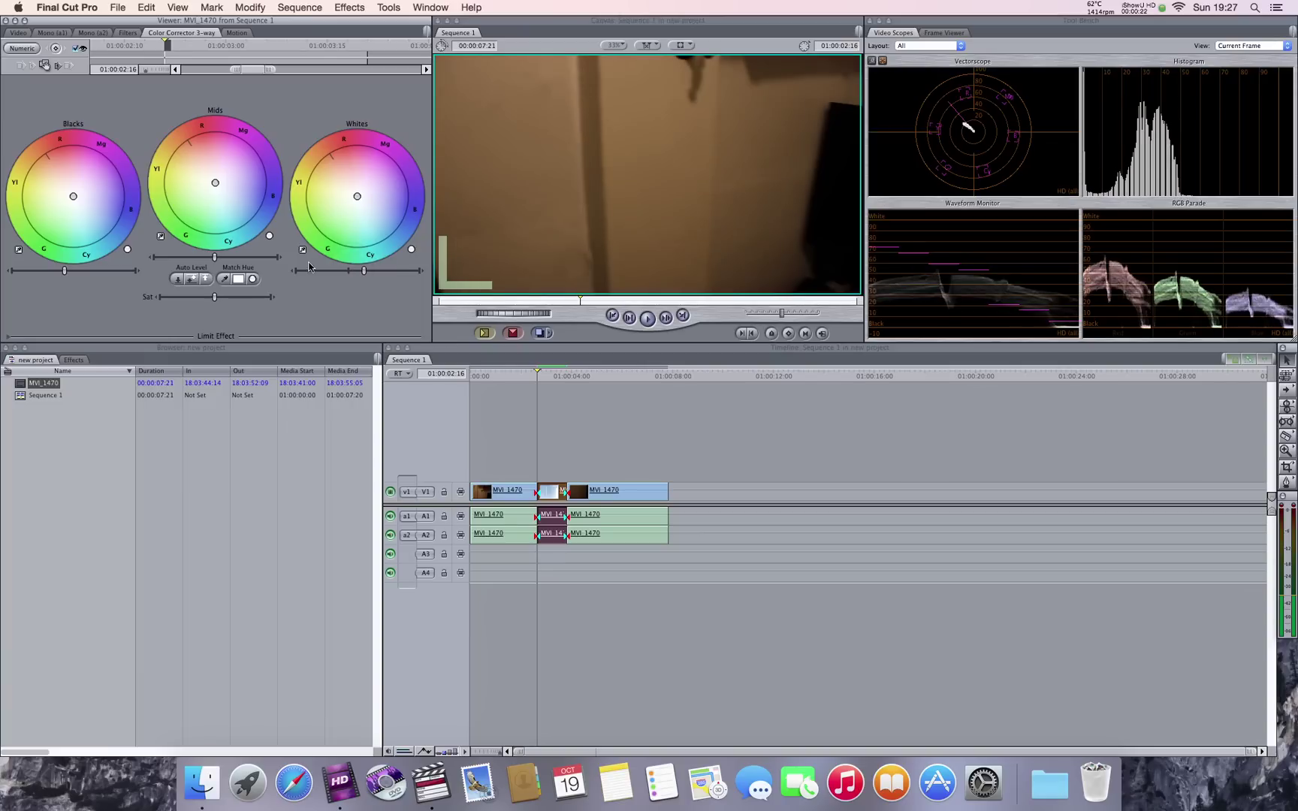
{"action": "left_click", "coordinate": [568, 198]}
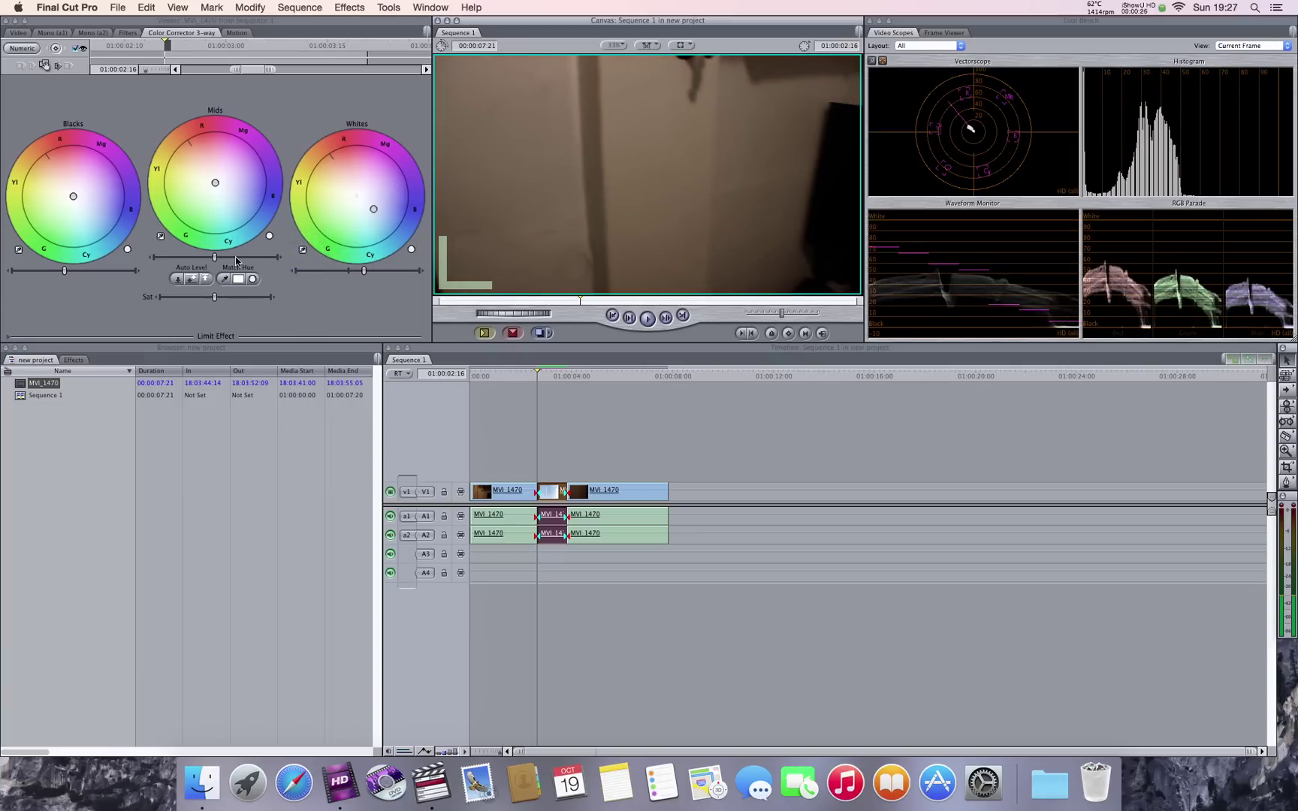
{"action": "left_click_drag", "start_coordinate": [214, 256], "coordinate": [227, 257]}
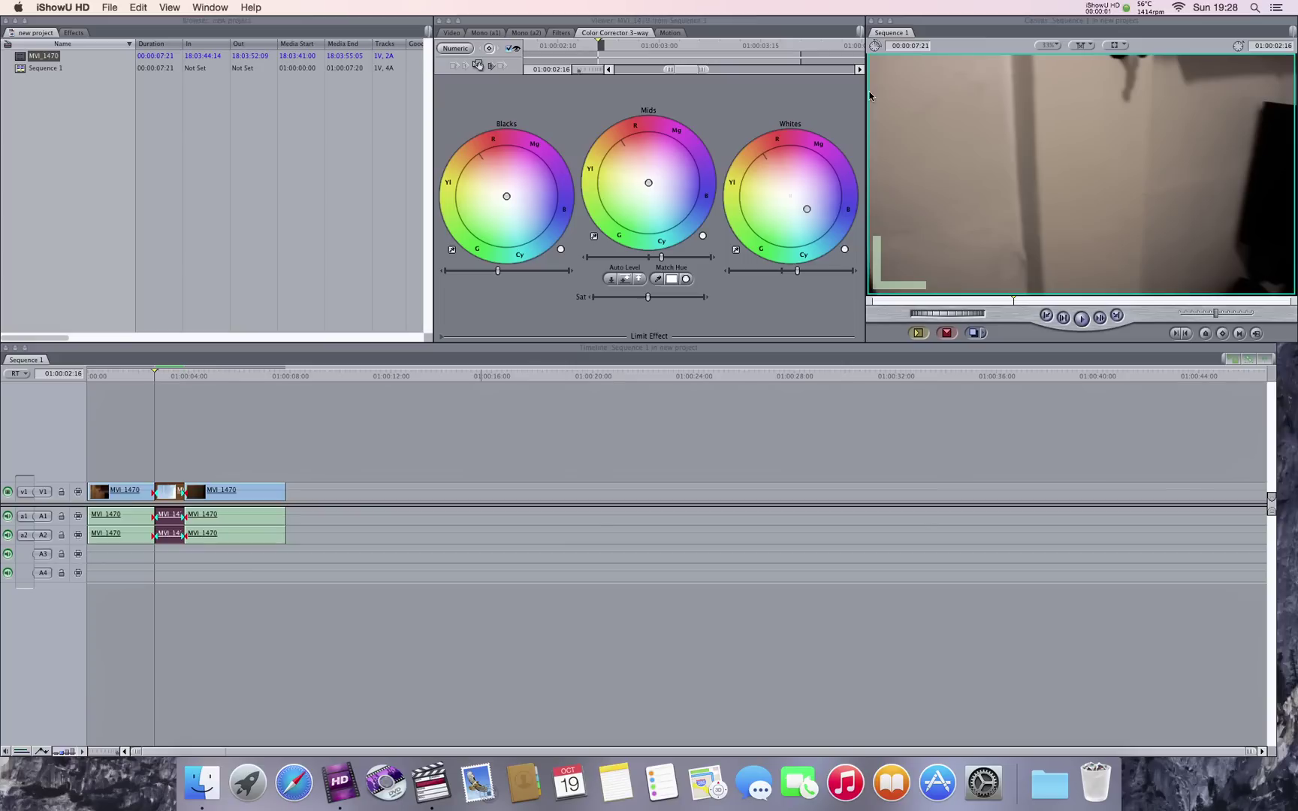
Render the selected clip at Preview quality with Render Selection.
{"action": "left_click", "coordinate": [177, 492]}
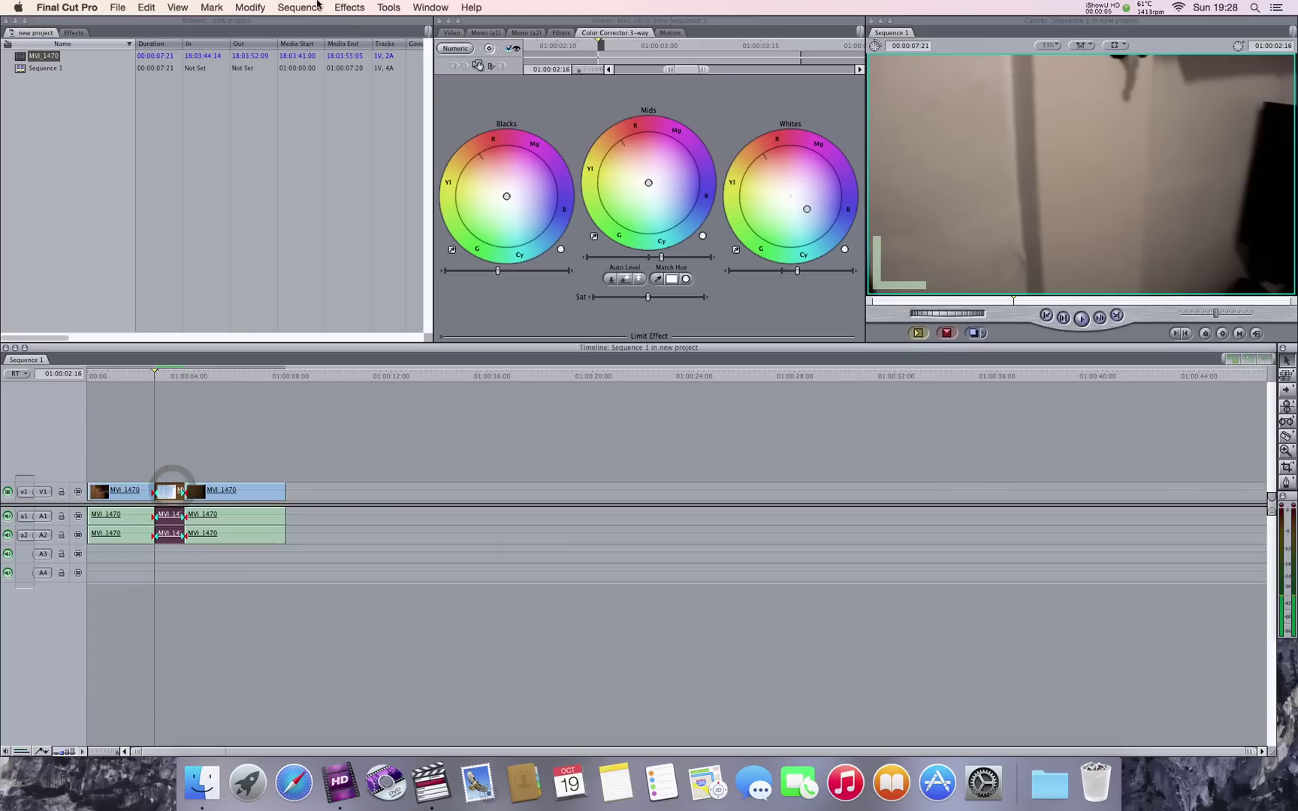
{"action": "left_click", "coordinate": [300, 8]}
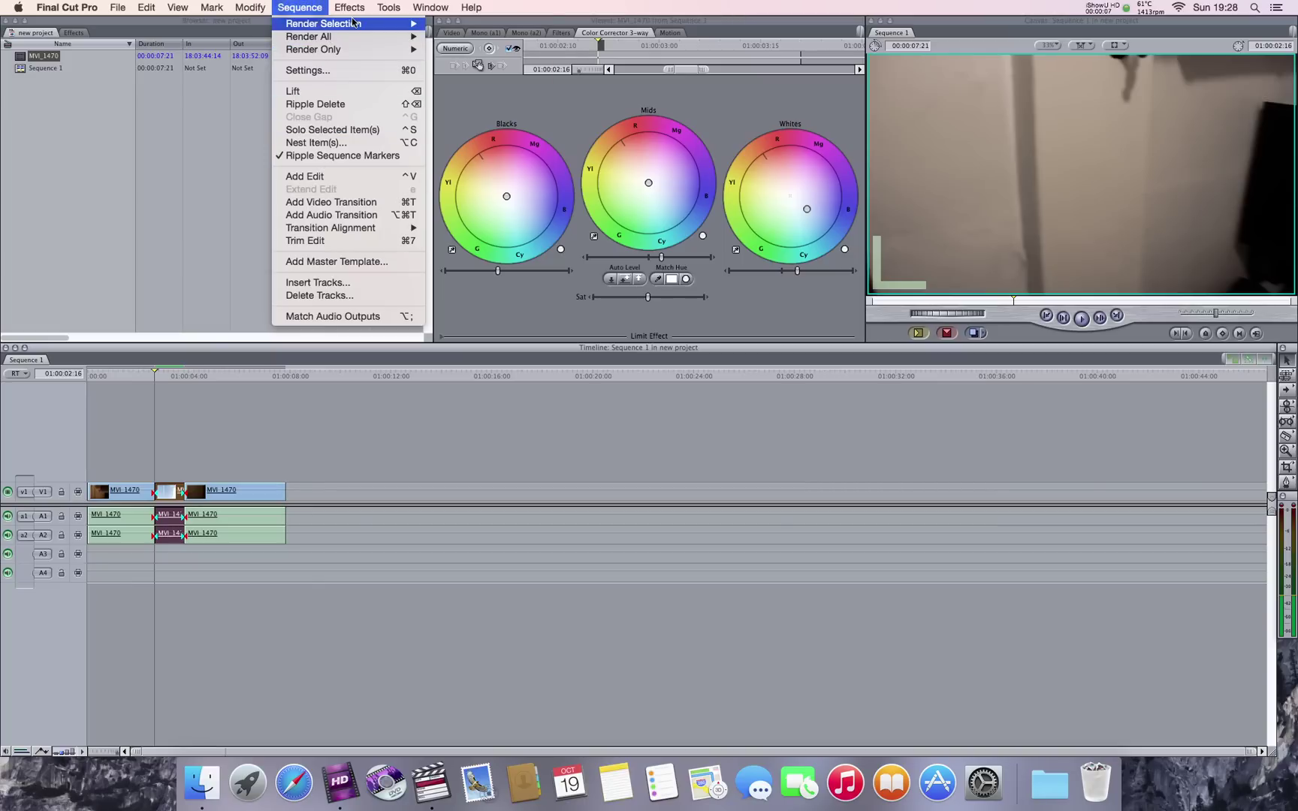
{"action": "mouse_move", "coordinate": [353, 24]}
{"action": "left_click", "coordinate": [459, 97]}
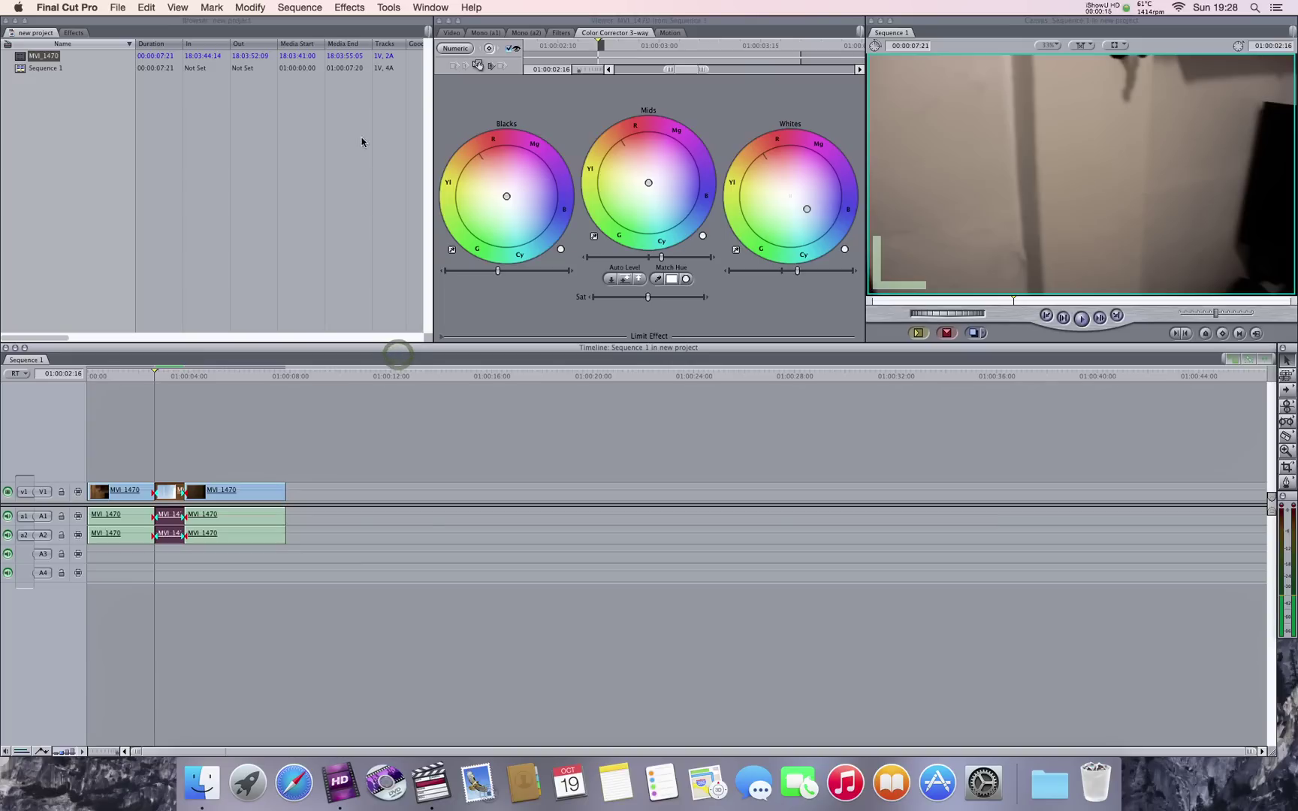
Render the sequence again with Render Only at Preview quality.
{"action": "left_click", "coordinate": [349, 6]}
{"action": "mouse_move", "coordinate": [299, 7]}
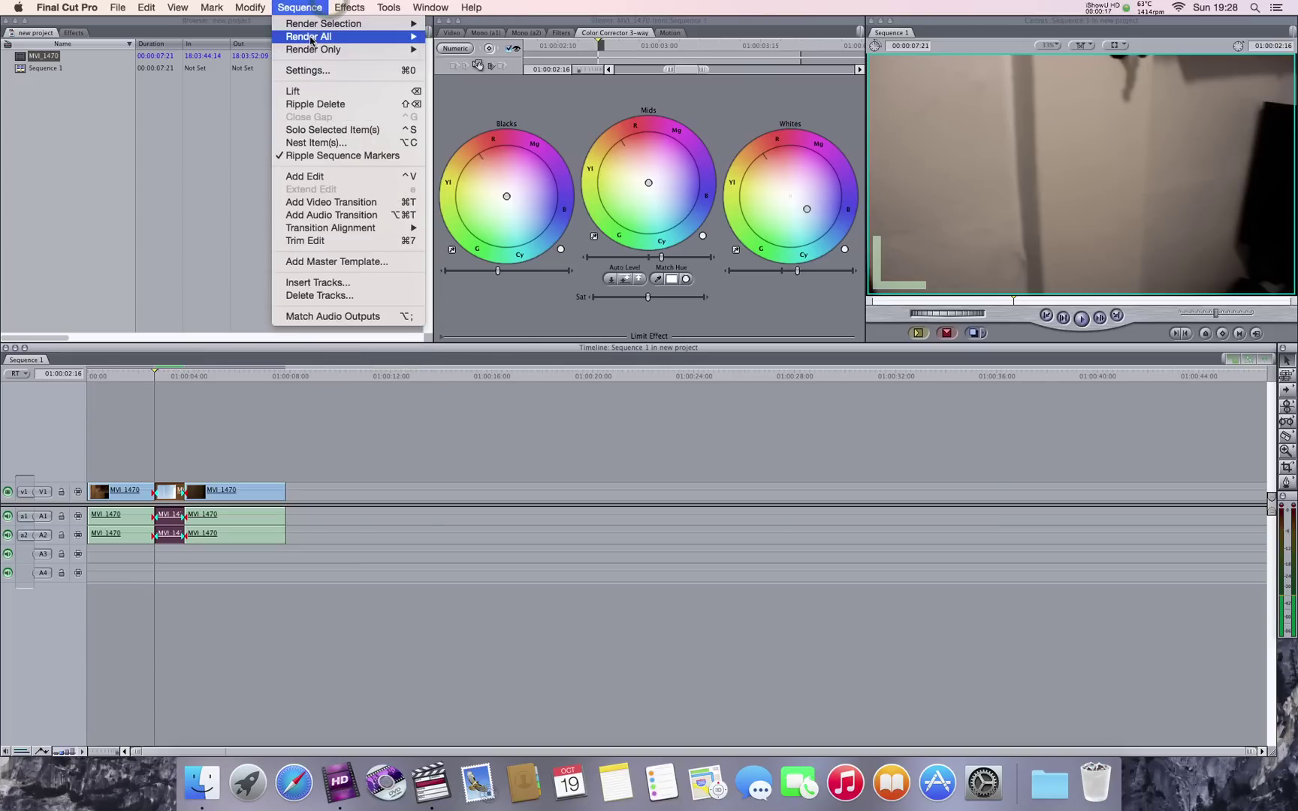
{"action": "mouse_move", "coordinate": [330, 36]}
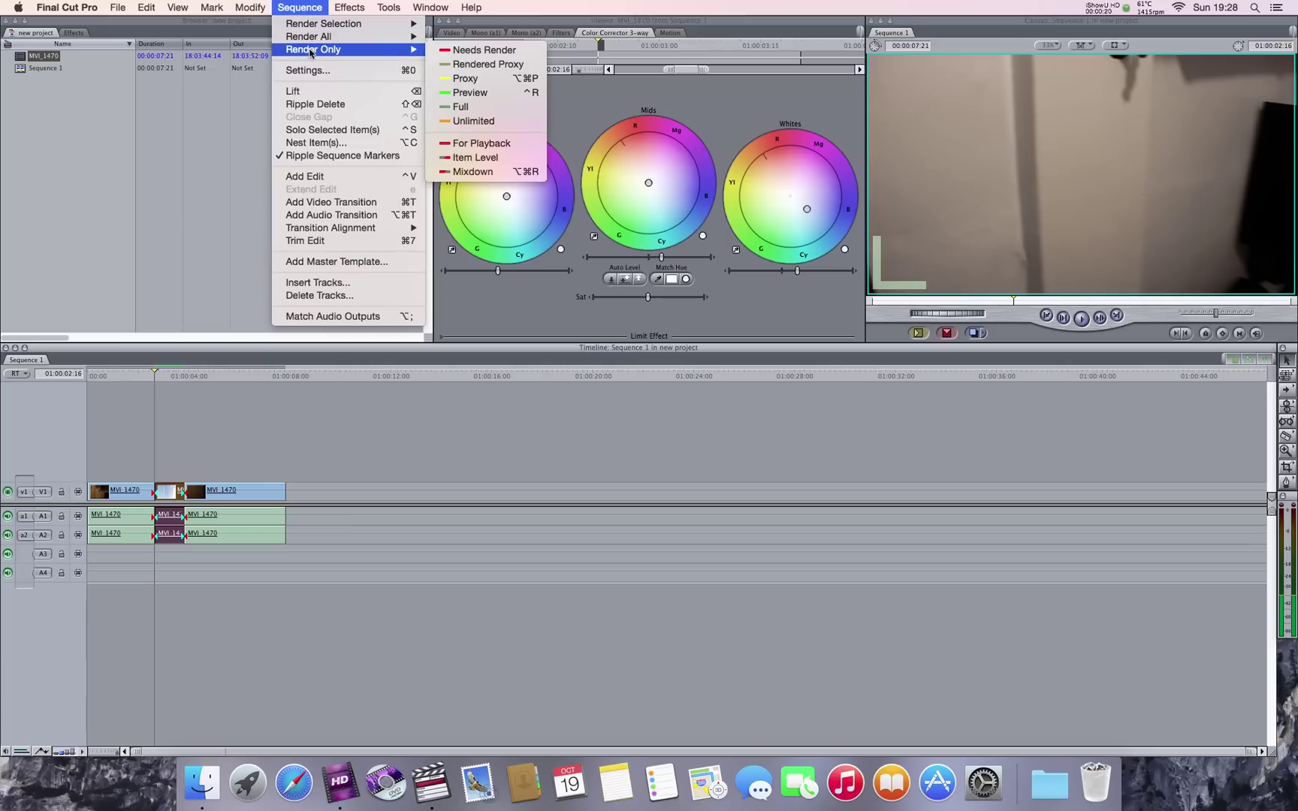
{"action": "left_click", "coordinate": [489, 93]}
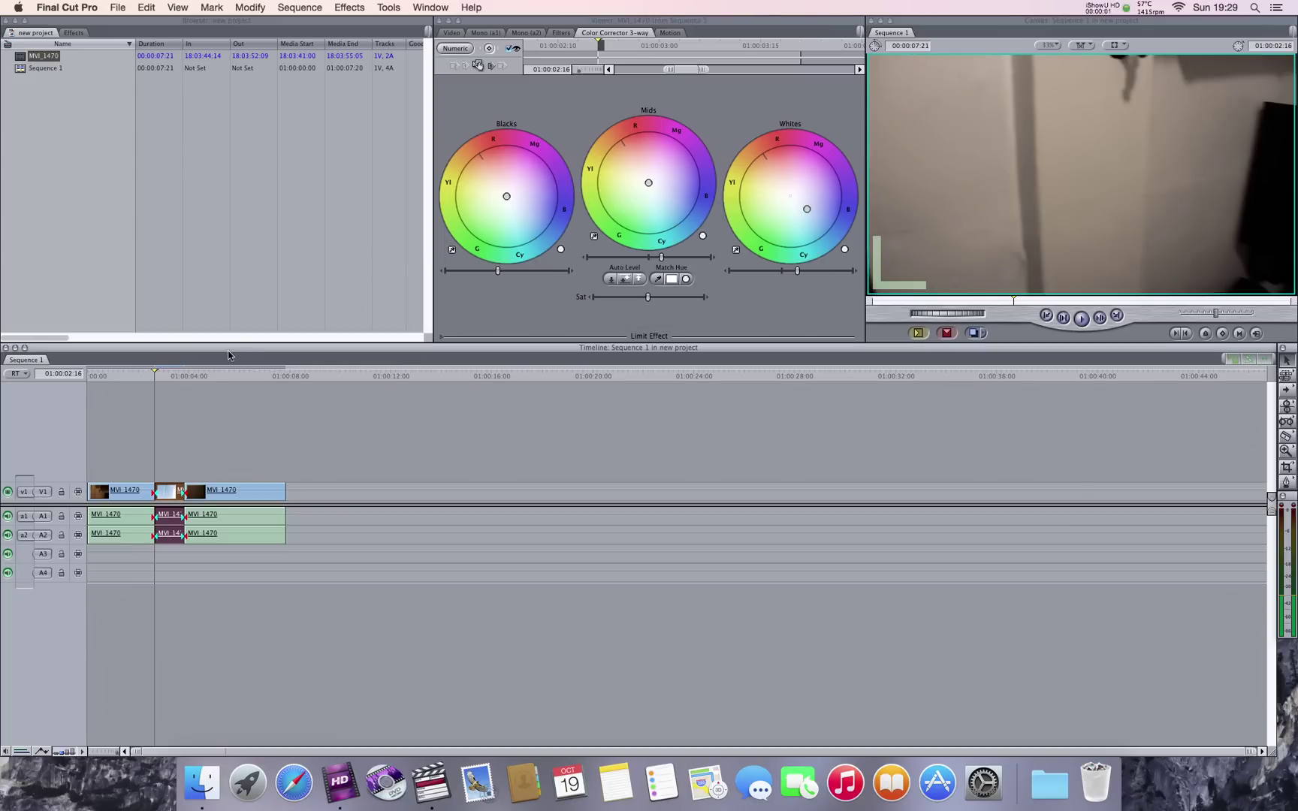
Export the sequence as the QuickTime movie Sequence 1 in Documents.
{"action": "left_click", "coordinate": [118, 7]}
{"action": "mouse_move", "coordinate": [172, 240]}
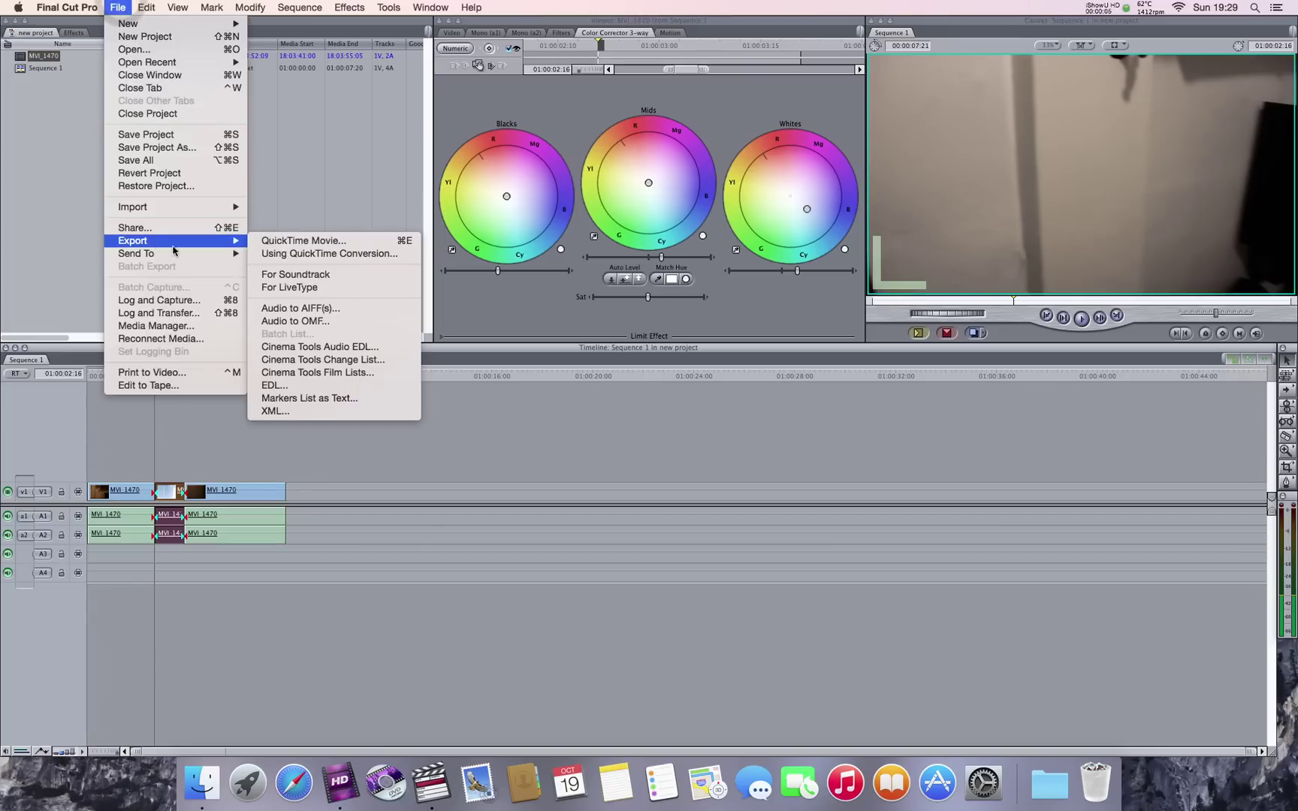
{"action": "left_click", "coordinate": [263, 241]}
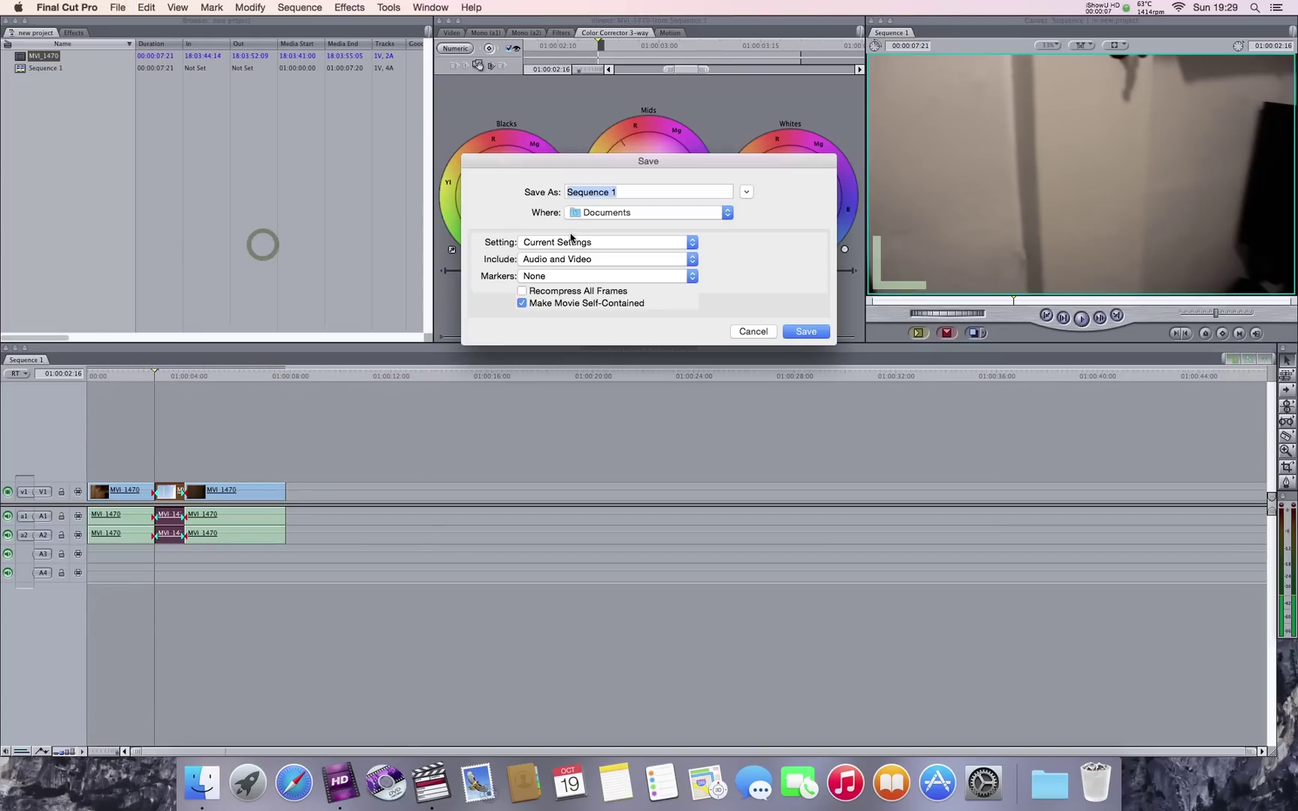
{"action": "left_click", "coordinate": [812, 333]}
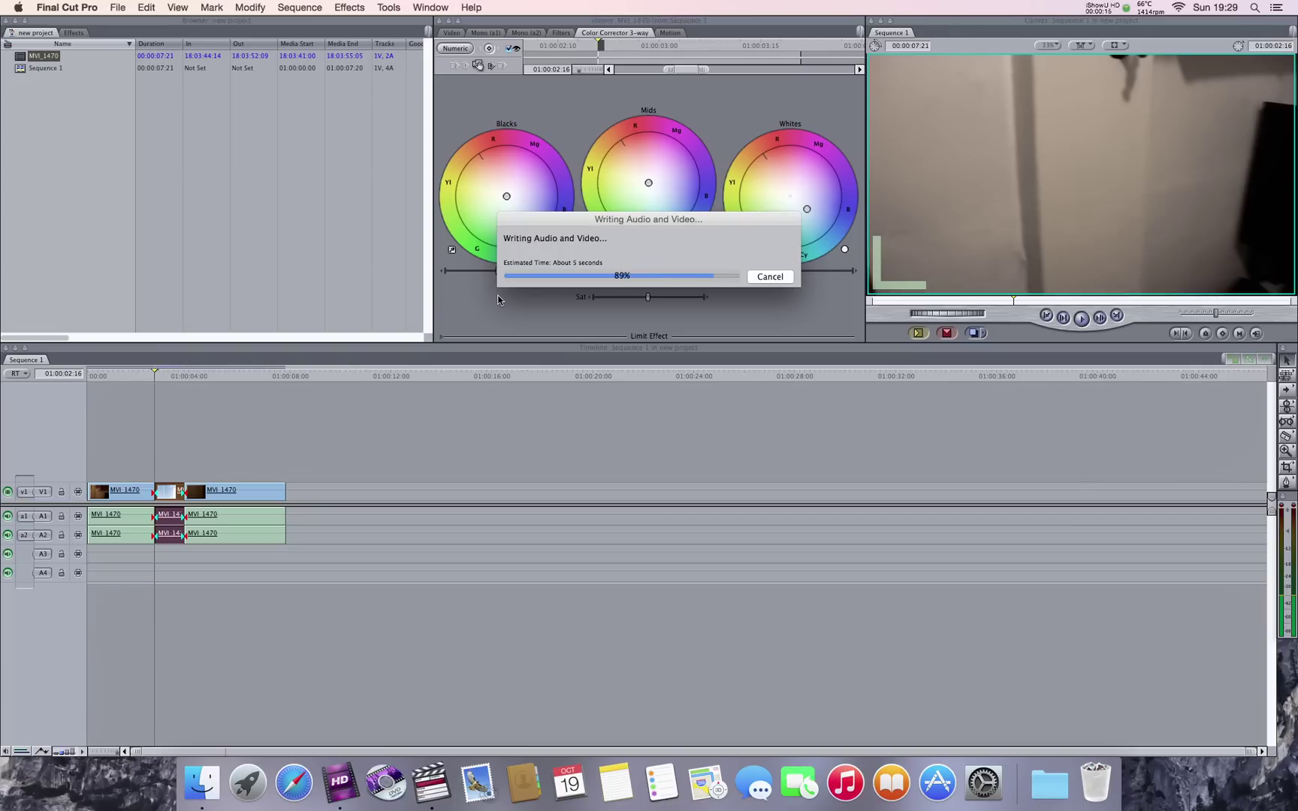
Quit Final Cut Pro, saving the project changes.
{"action": "left_click", "coordinate": [88, 6]}
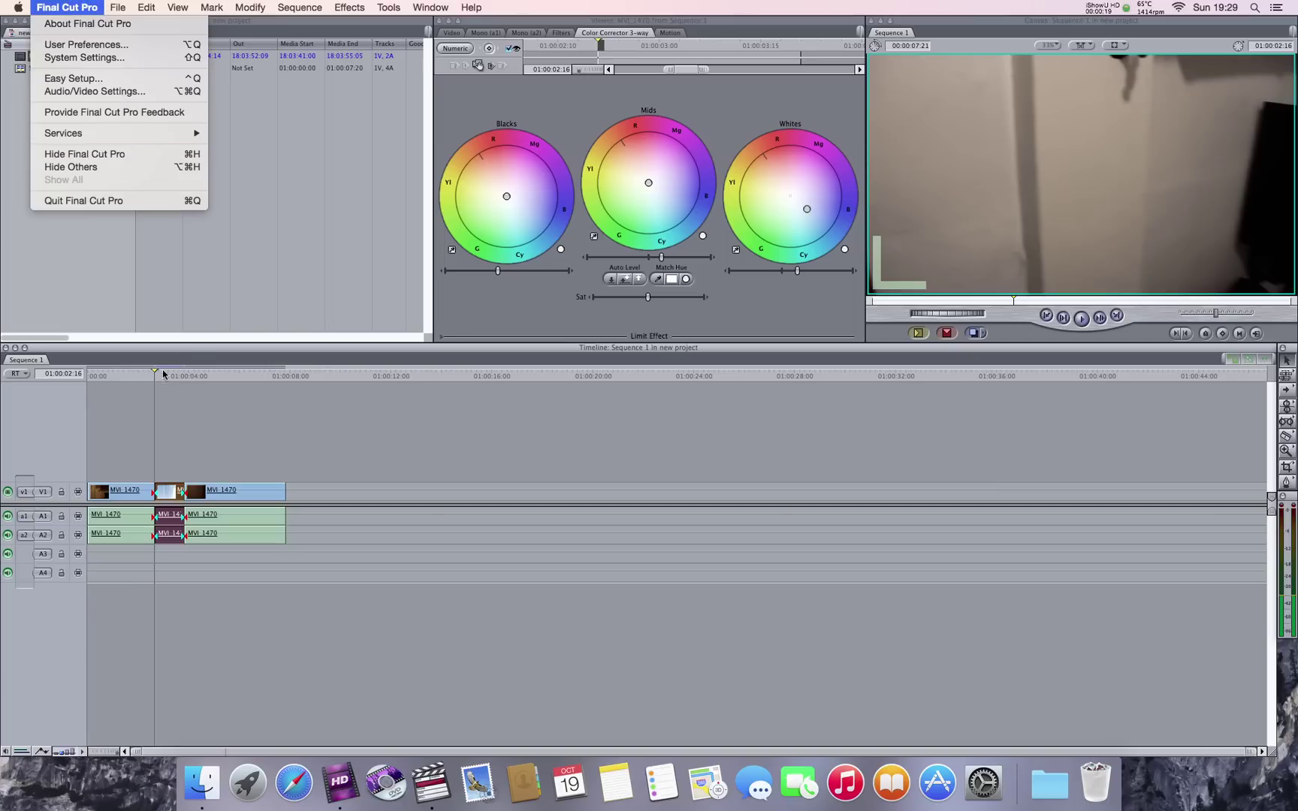
{"action": "left_click", "coordinate": [121, 201]}
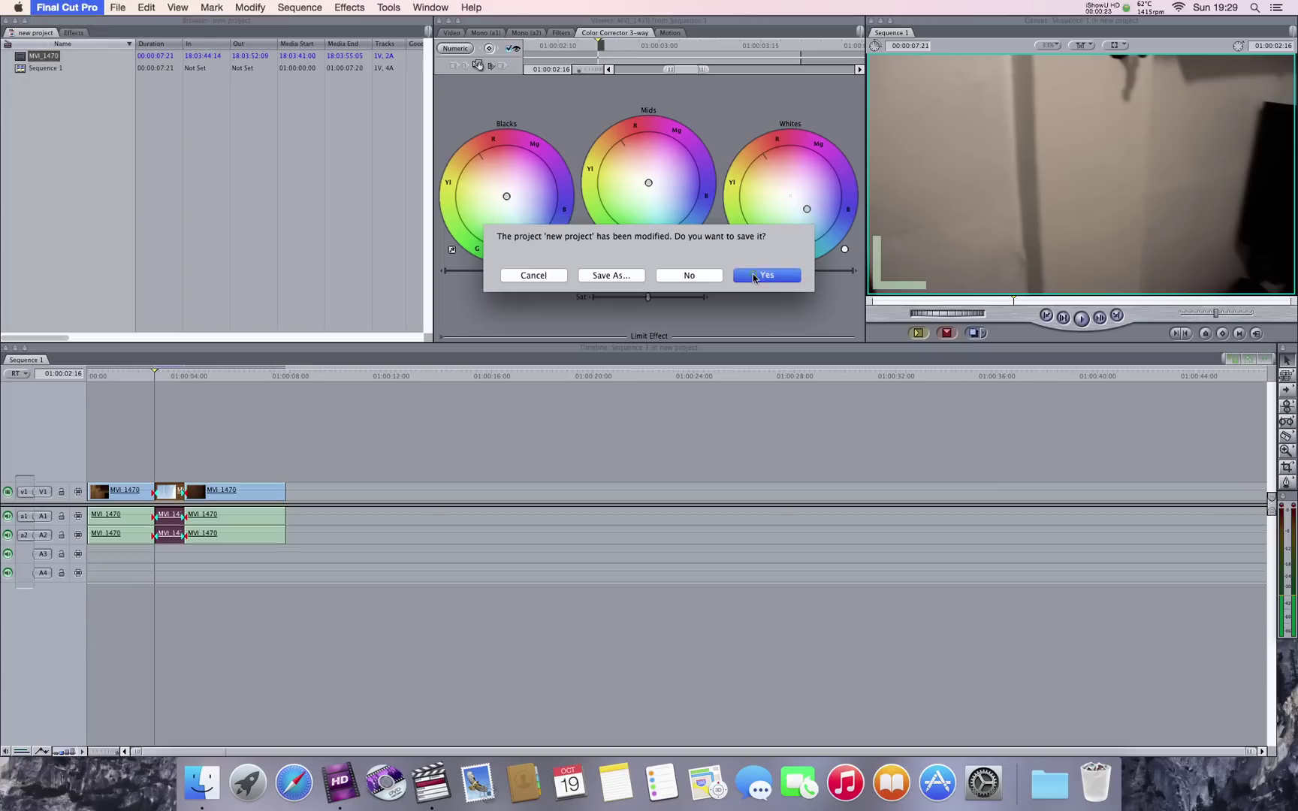
{"action": "left_click", "coordinate": [794, 274]}
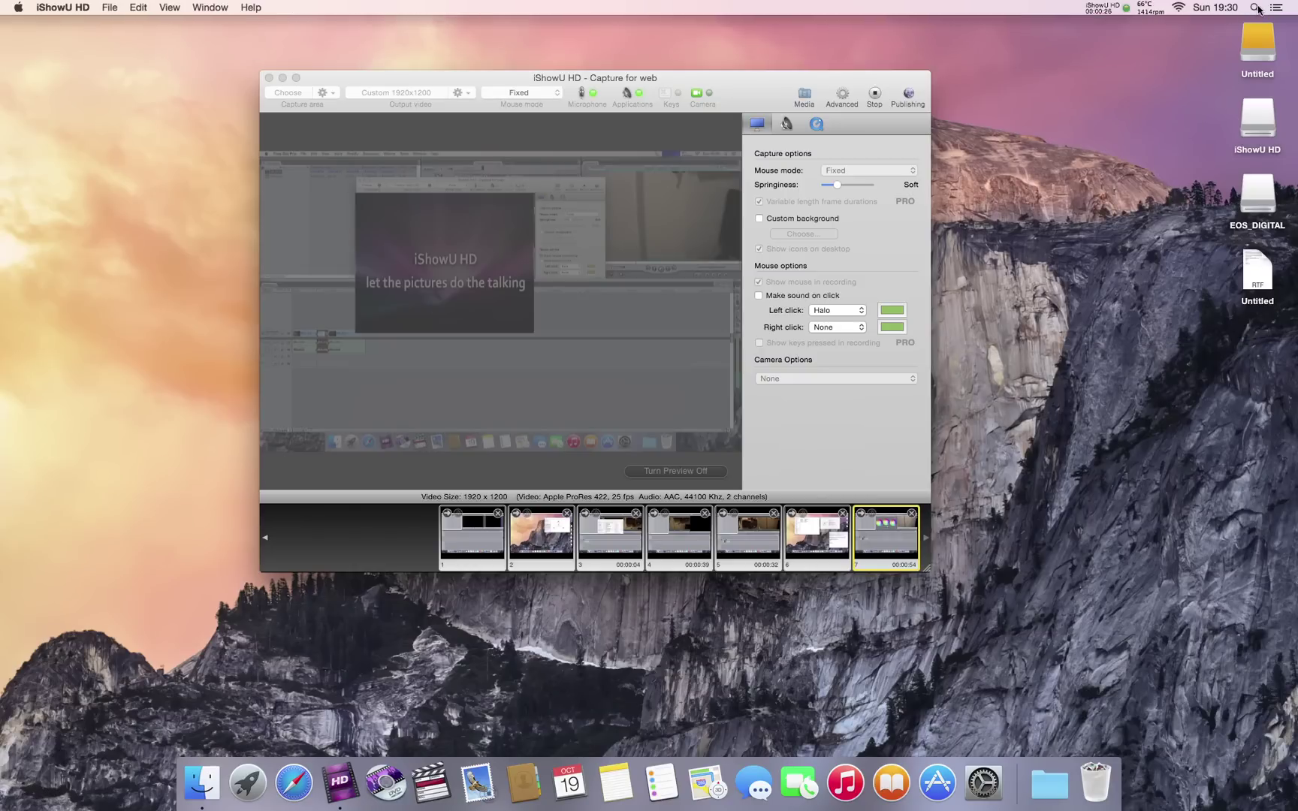
Launch Compressor by searching 'compressor' in Spotlight.
{"action": "left_click", "coordinate": [1257, 9]}
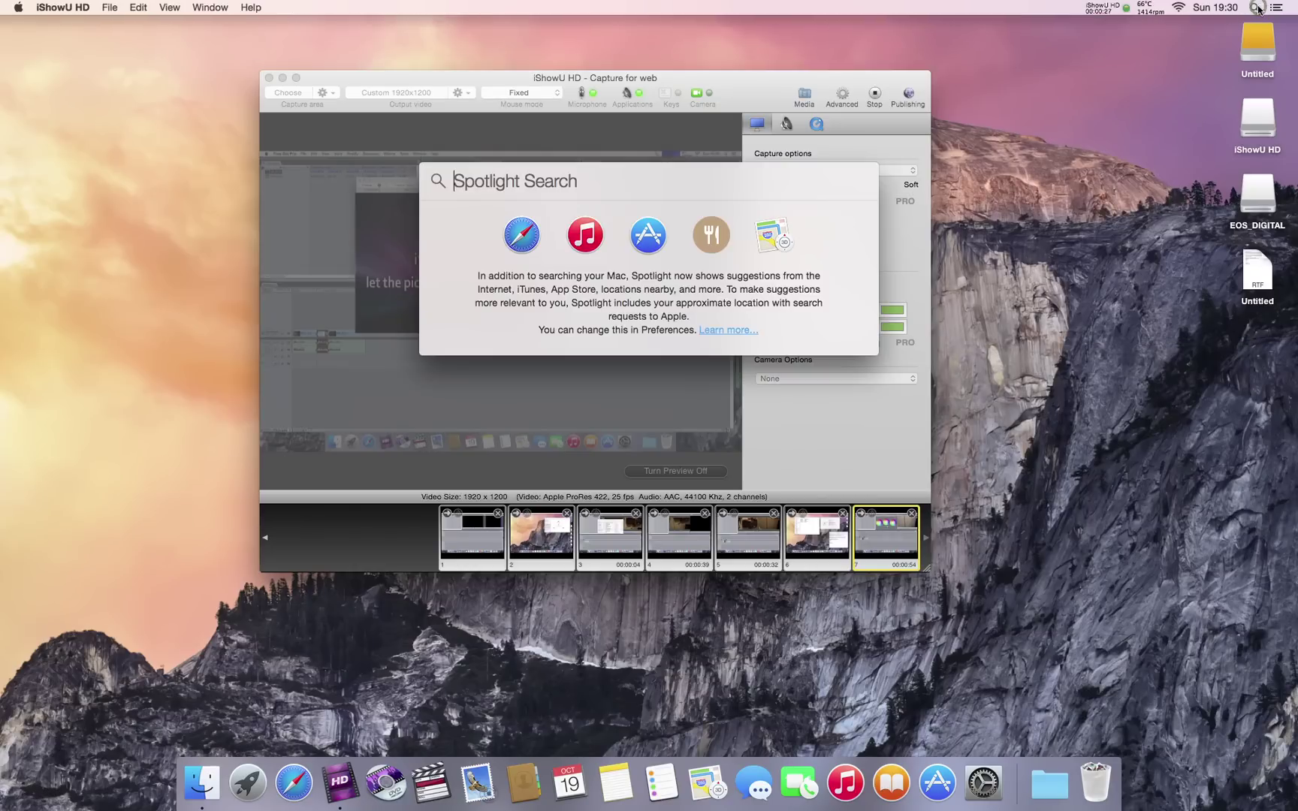
{"action": "type", "text": "compressor"}
{"action": "key", "text": "Return"}
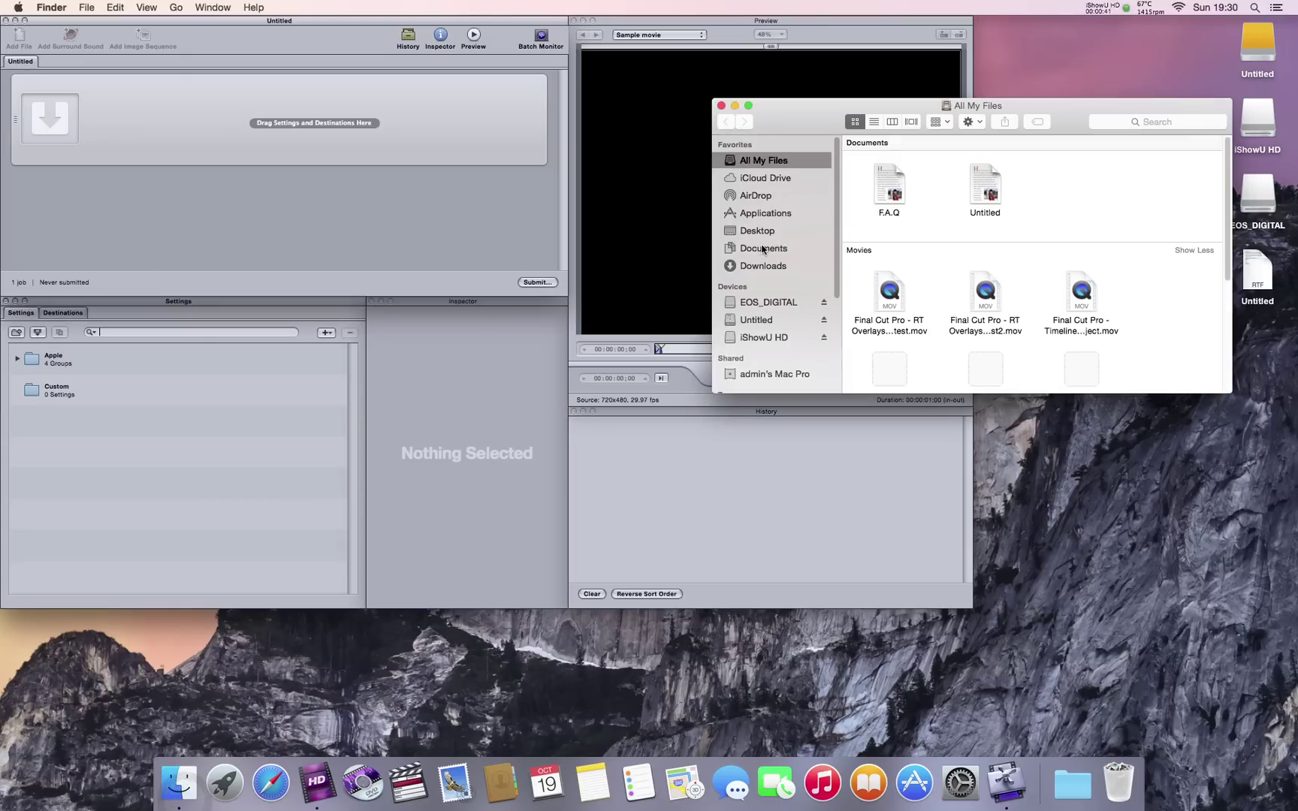
Dismiss the template chooser and drag Sequence 1.mov from Documents into the Compressor batch as a job.
{"action": "left_click", "coordinate": [766, 246]}
{"action": "left_click", "coordinate": [896, 185]}
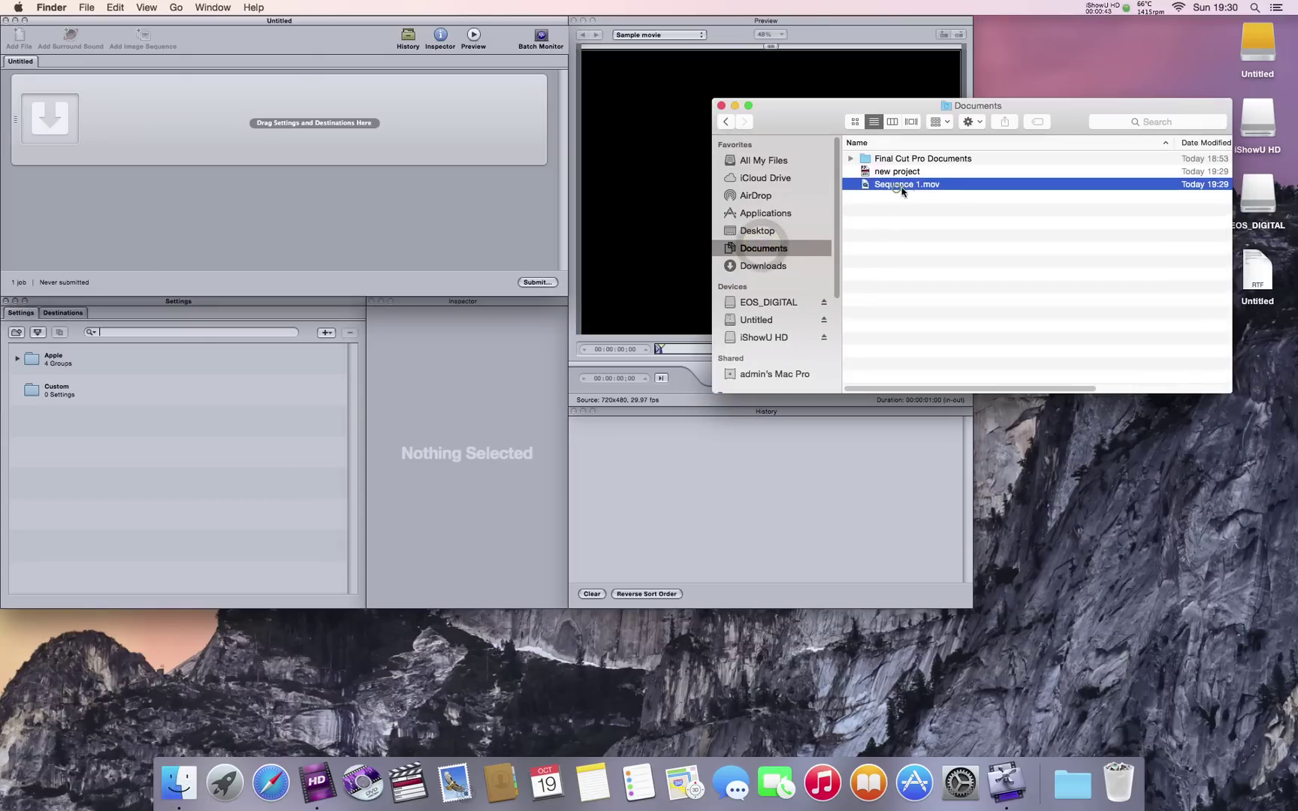
{"action": "left_click_drag", "start_coordinate": [654, 154], "coordinate": [418, 170]}
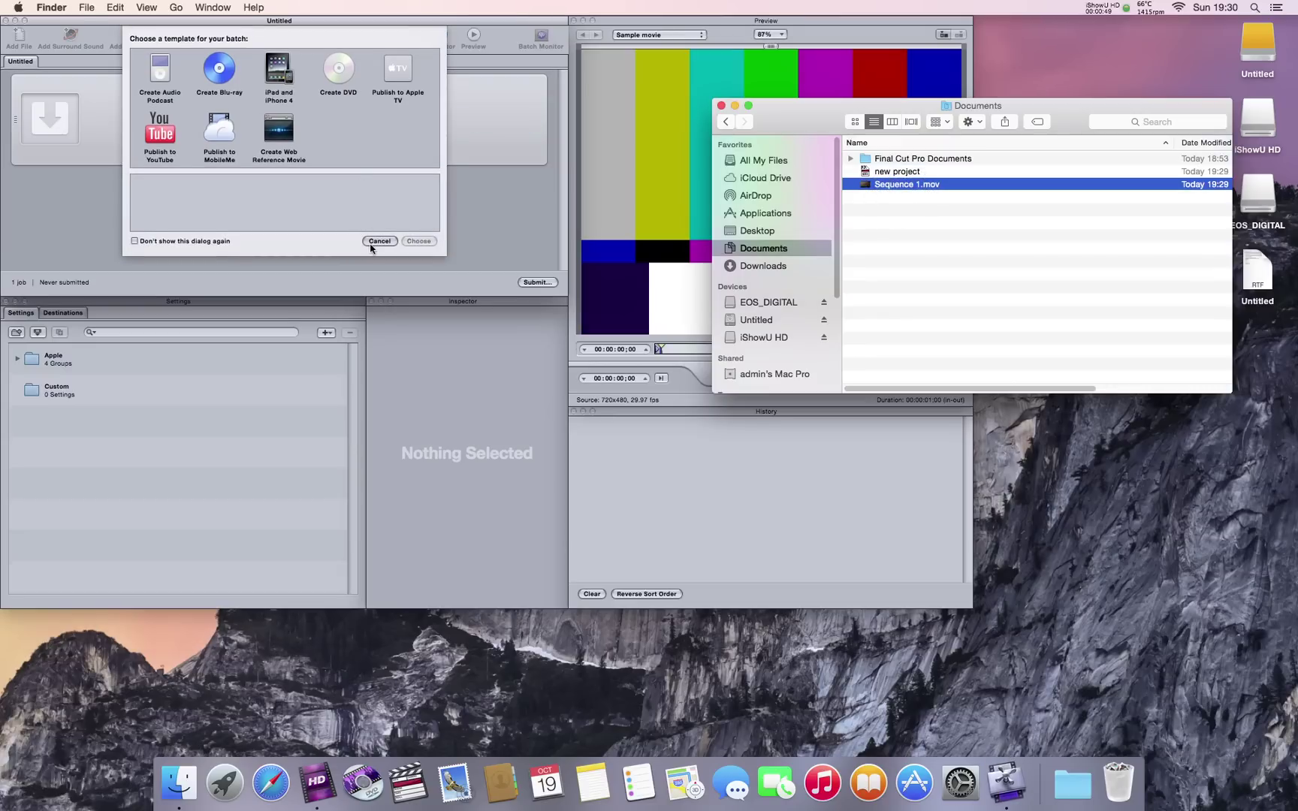
{"action": "left_click", "coordinate": [376, 242]}
{"action": "left_click", "coordinate": [375, 242]}
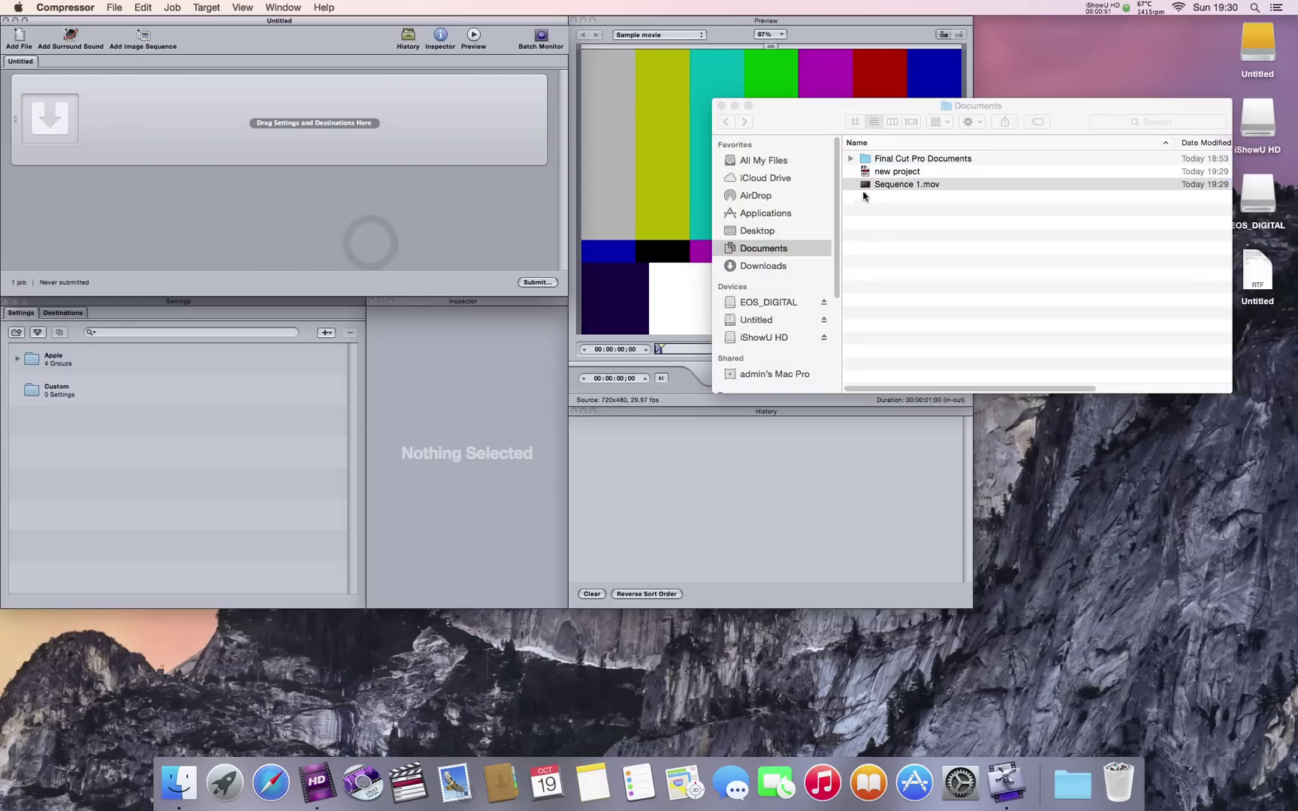
{"action": "left_click_drag", "start_coordinate": [864, 184], "coordinate": [412, 142]}
{"action": "left_click_drag", "start_coordinate": [868, 189], "coordinate": [338, 193]}
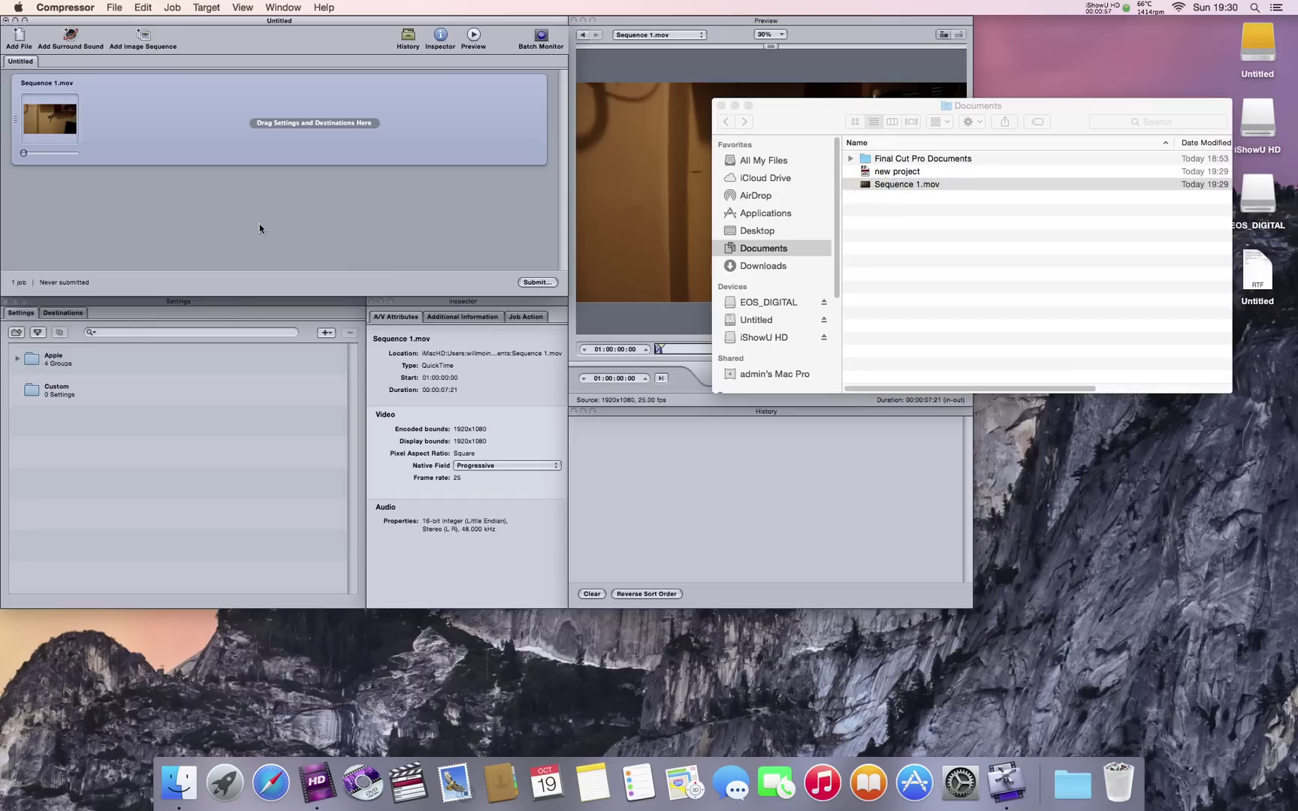
Apply the Apple > Formats > QuickTime H.264 setting to the Sequence 1.mov job.
{"action": "left_click", "coordinate": [16, 359]}
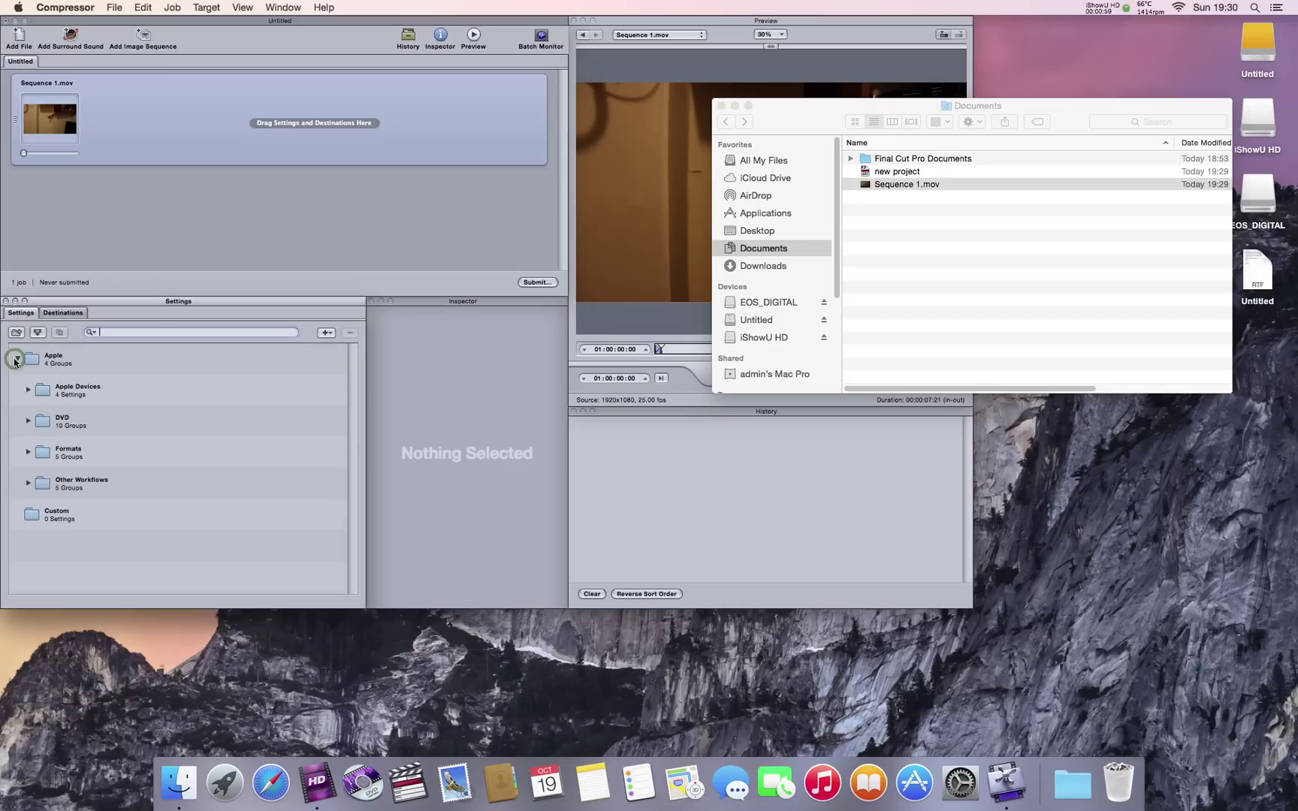
{"action": "left_click", "coordinate": [26, 452]}
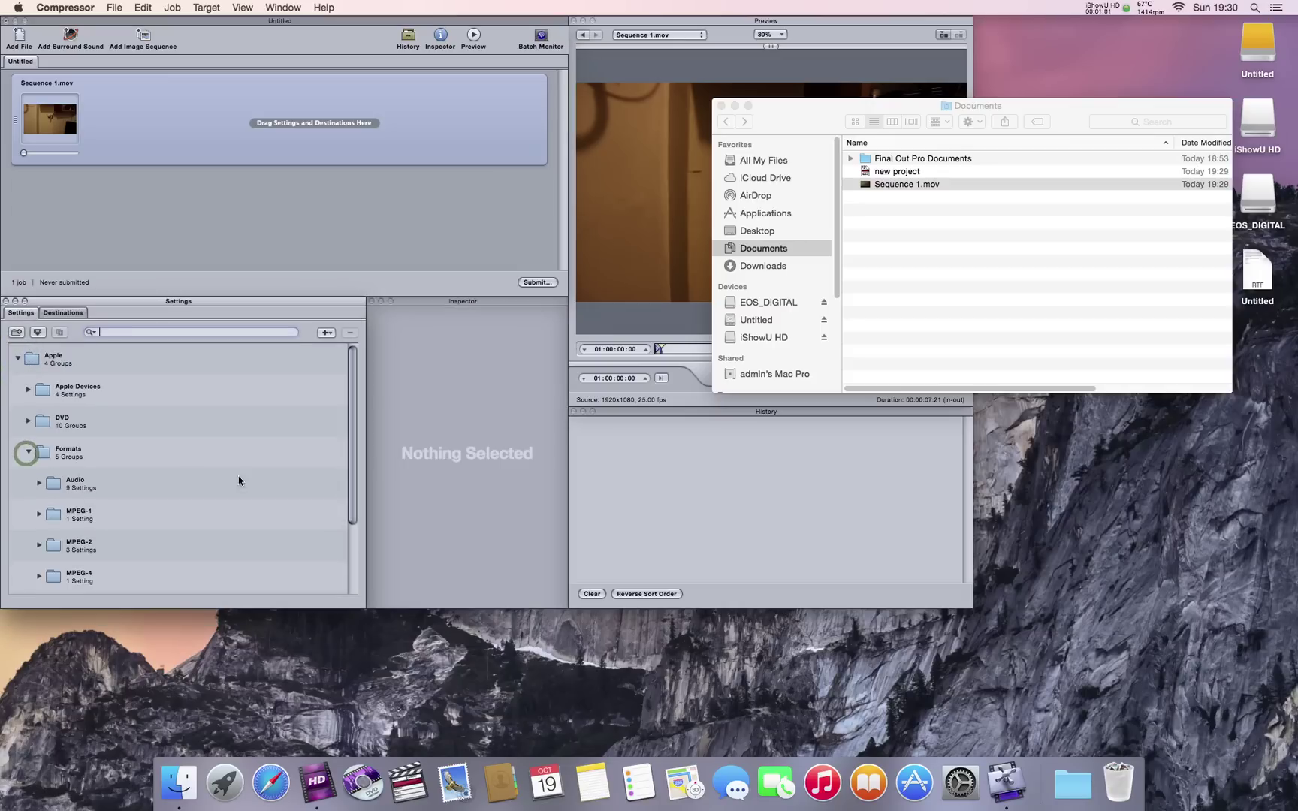
{"action": "left_click_drag", "start_coordinate": [348, 466], "coordinate": [349, 536]}
{"action": "left_click", "coordinate": [39, 515]}
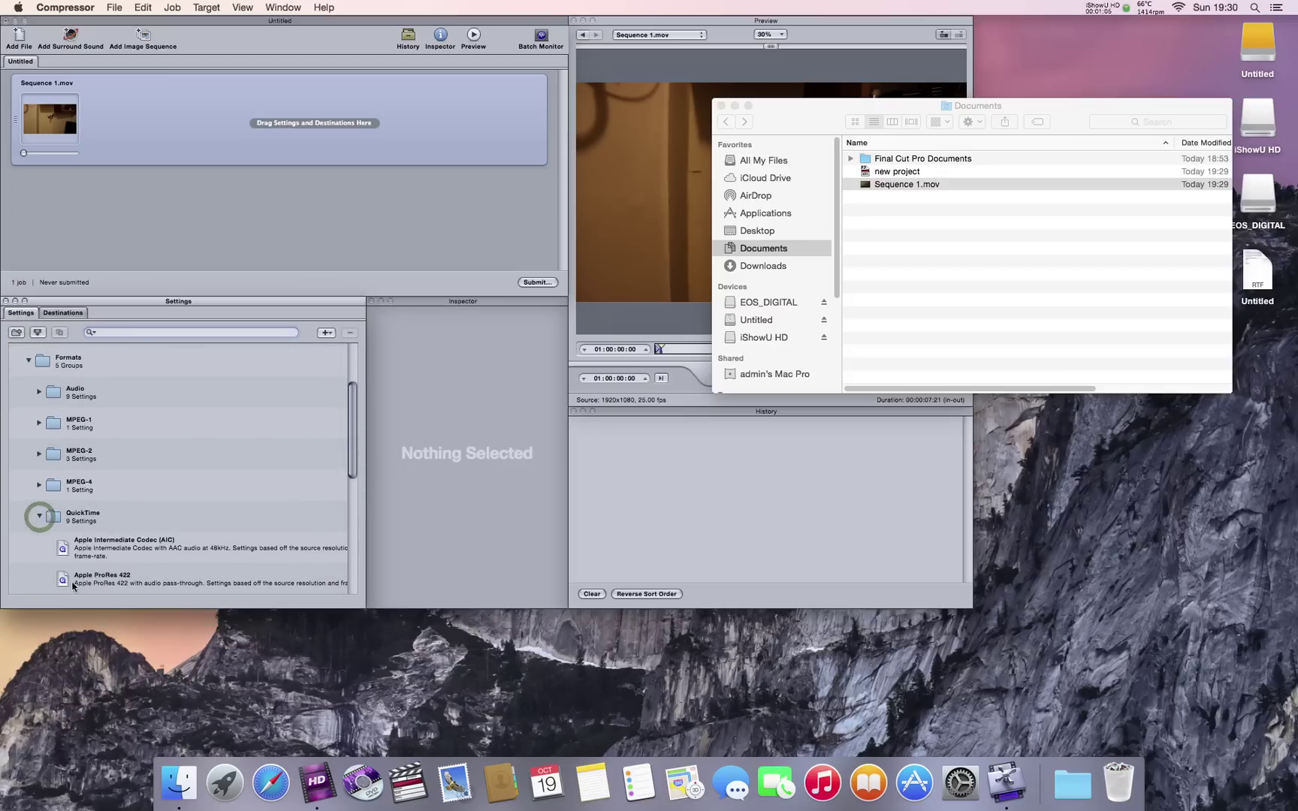
{"action": "left_click_drag", "start_coordinate": [350, 474], "coordinate": [350, 558]}
{"action": "left_click", "coordinate": [233, 532]}
{"action": "left_click_drag", "start_coordinate": [172, 527], "coordinate": [285, 129]}
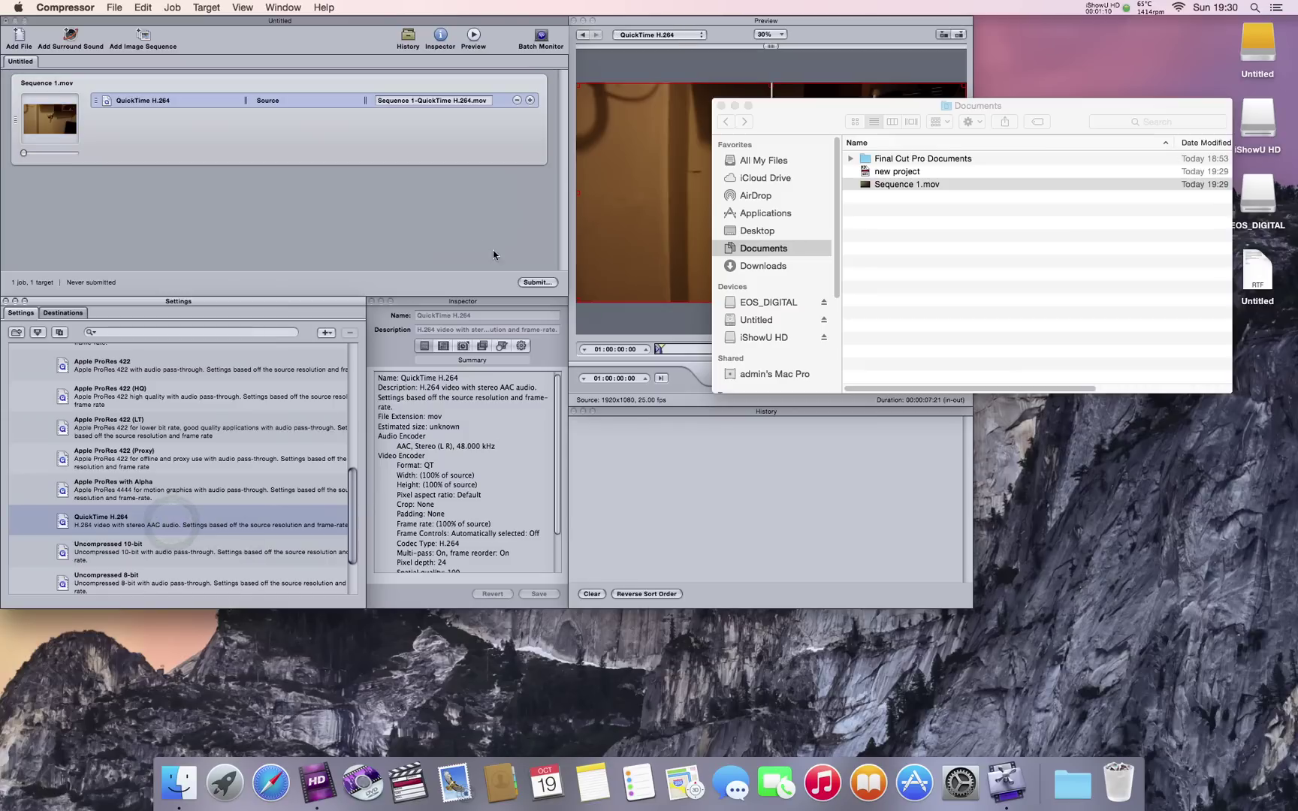
Submit the batch as Sequence 1 and quit Compressor.
{"action": "left_click", "coordinate": [537, 282]}
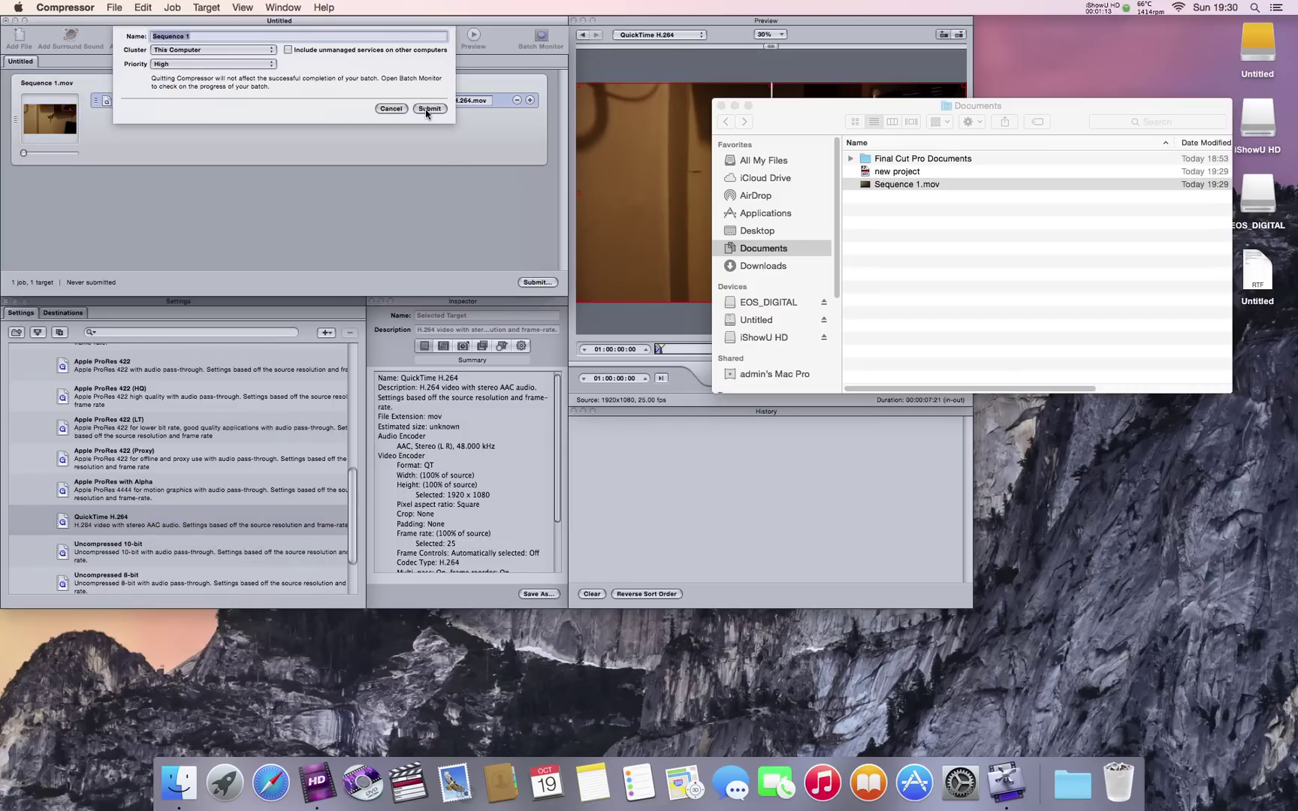
{"action": "left_click", "coordinate": [429, 108]}
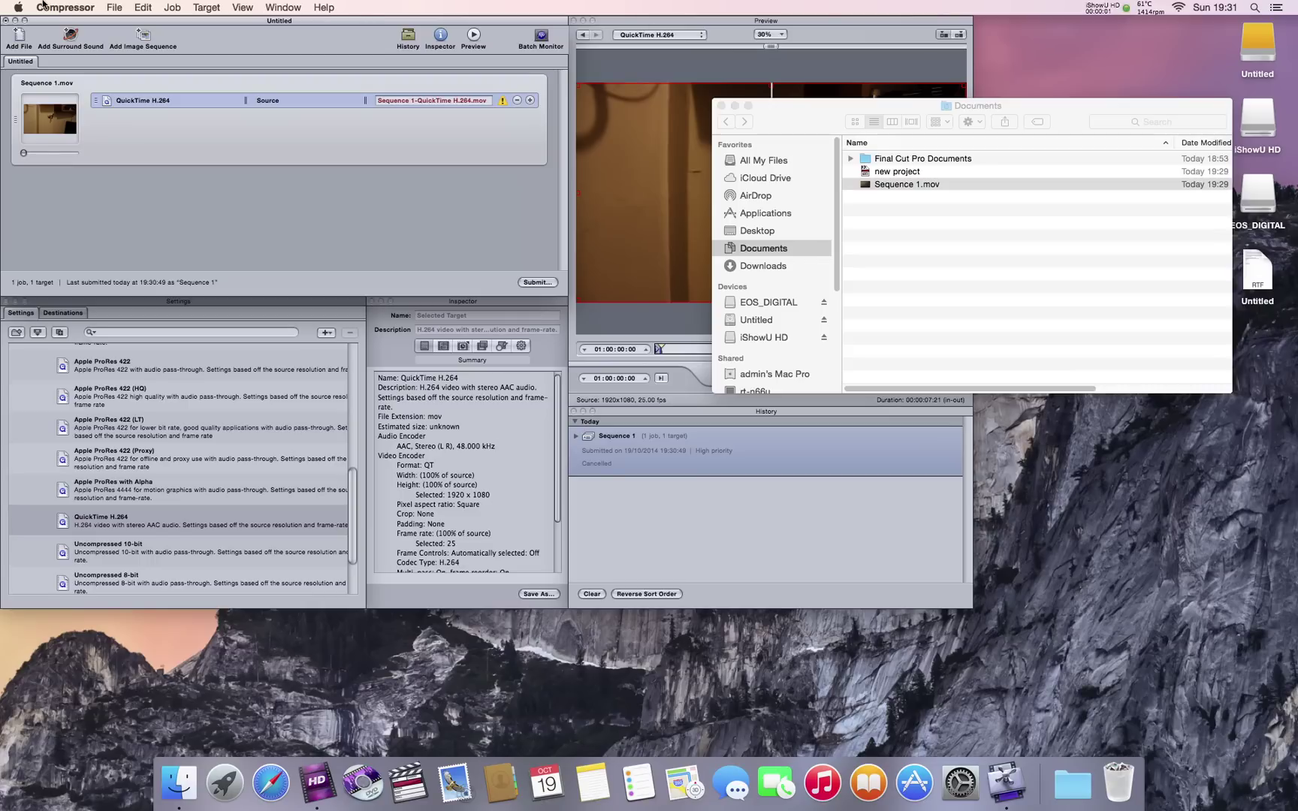
{"action": "left_click", "coordinate": [63, 6]}
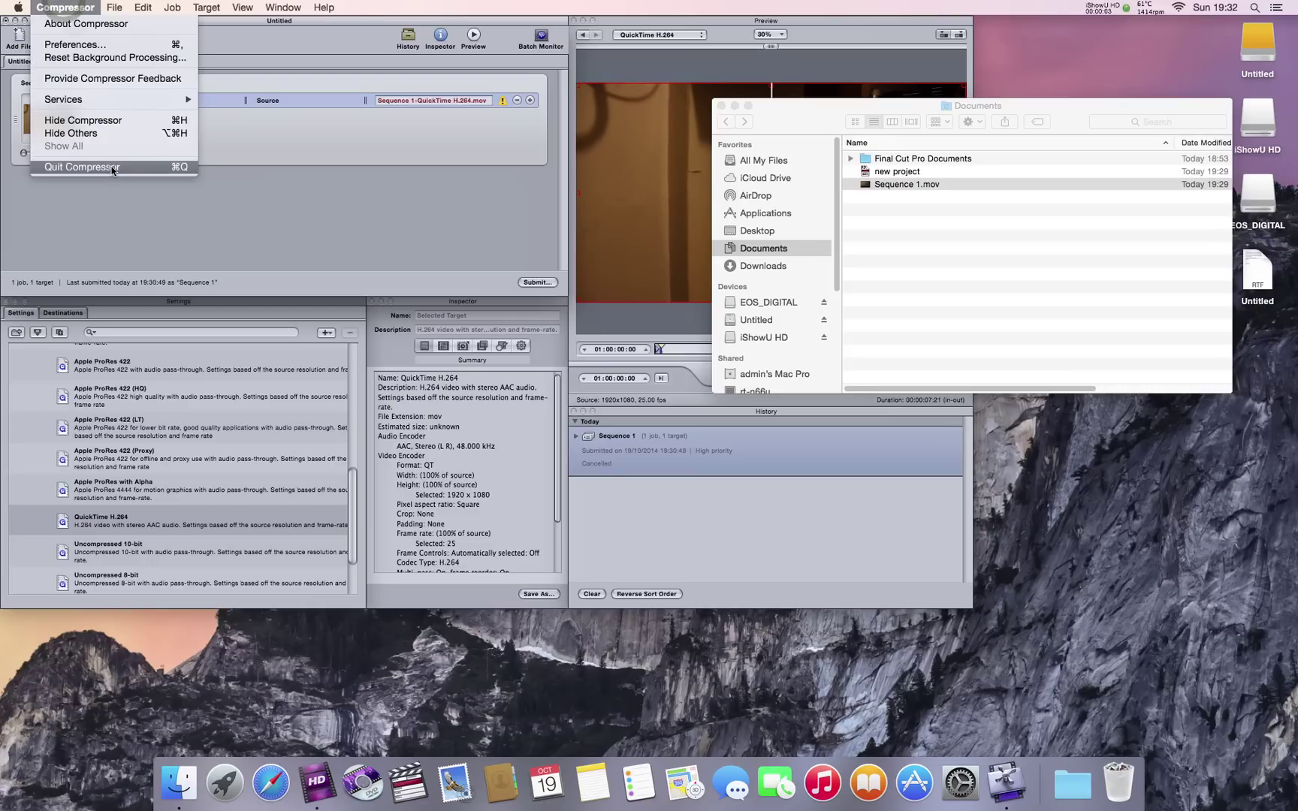
{"action": "left_click", "coordinate": [111, 170]}
Close Compressor without saving and launch DVD Studio Pro with its default application settings.
{"action": "left_click", "coordinate": [241, 93]}
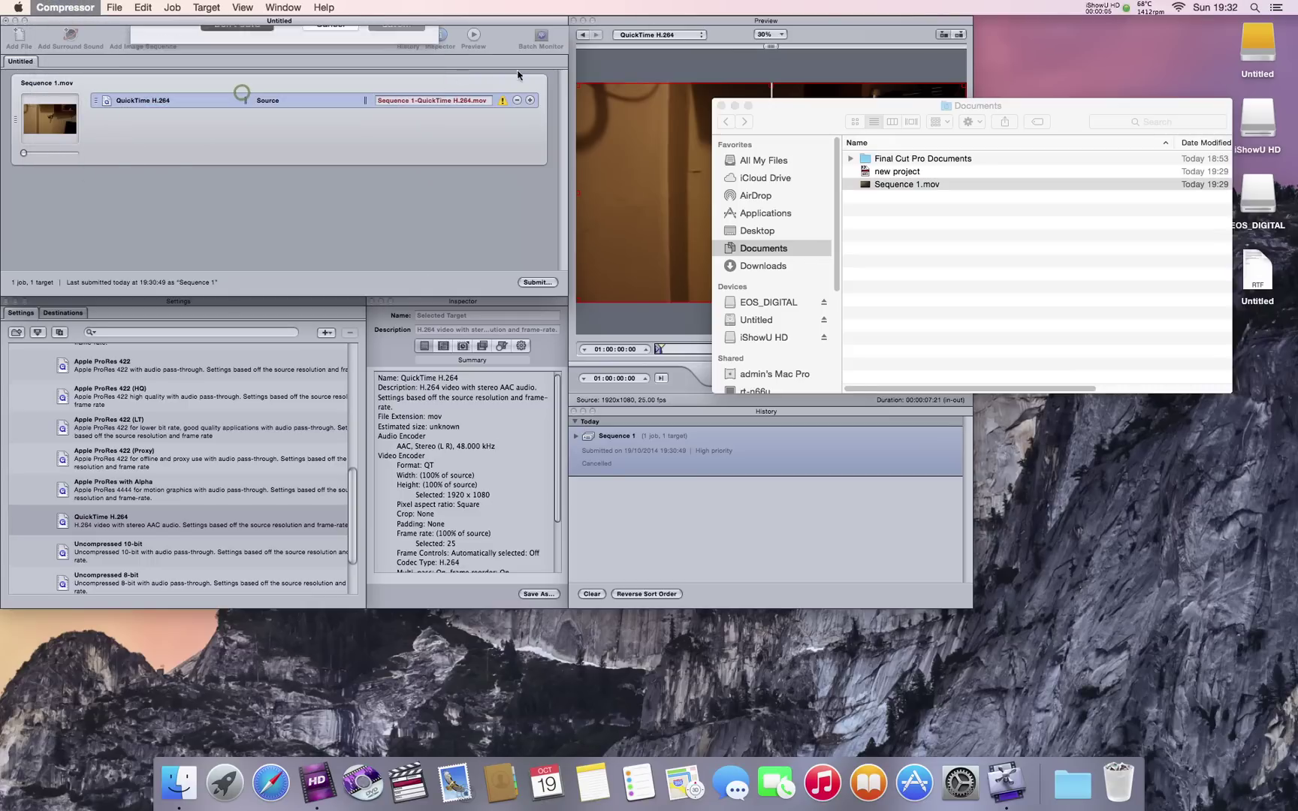
{"action": "left_click", "coordinate": [1252, 7]}
{"action": "type", "text": "dvd"}
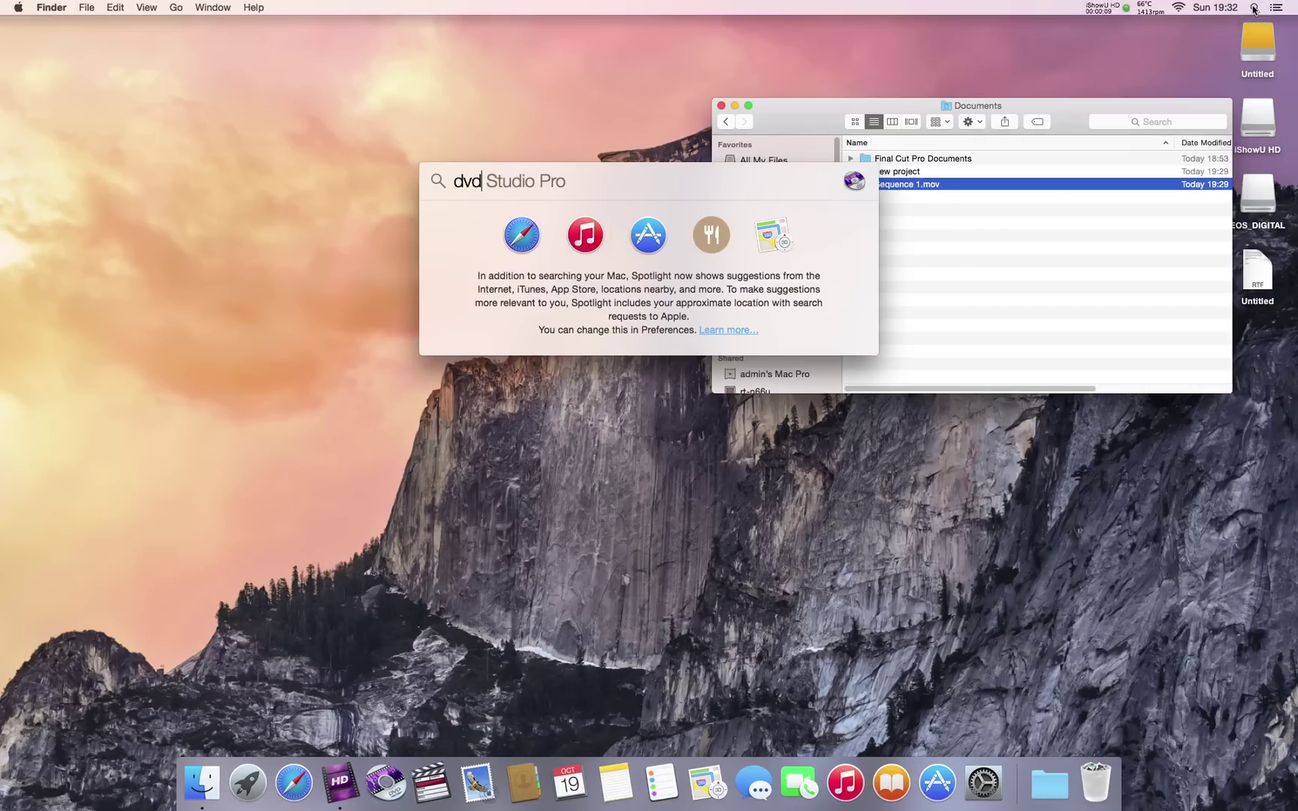
{"action": "key", "text": "Return"}
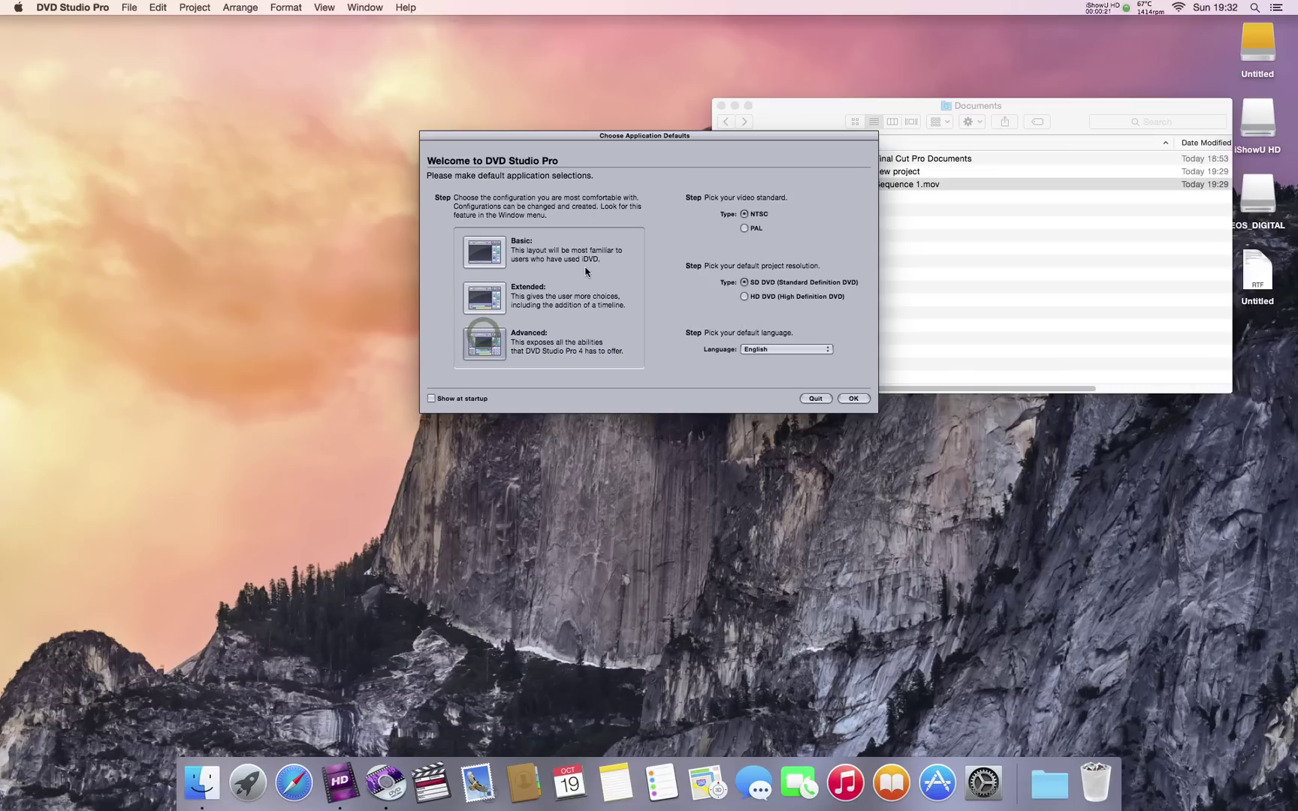
{"action": "left_click", "coordinate": [853, 399]}
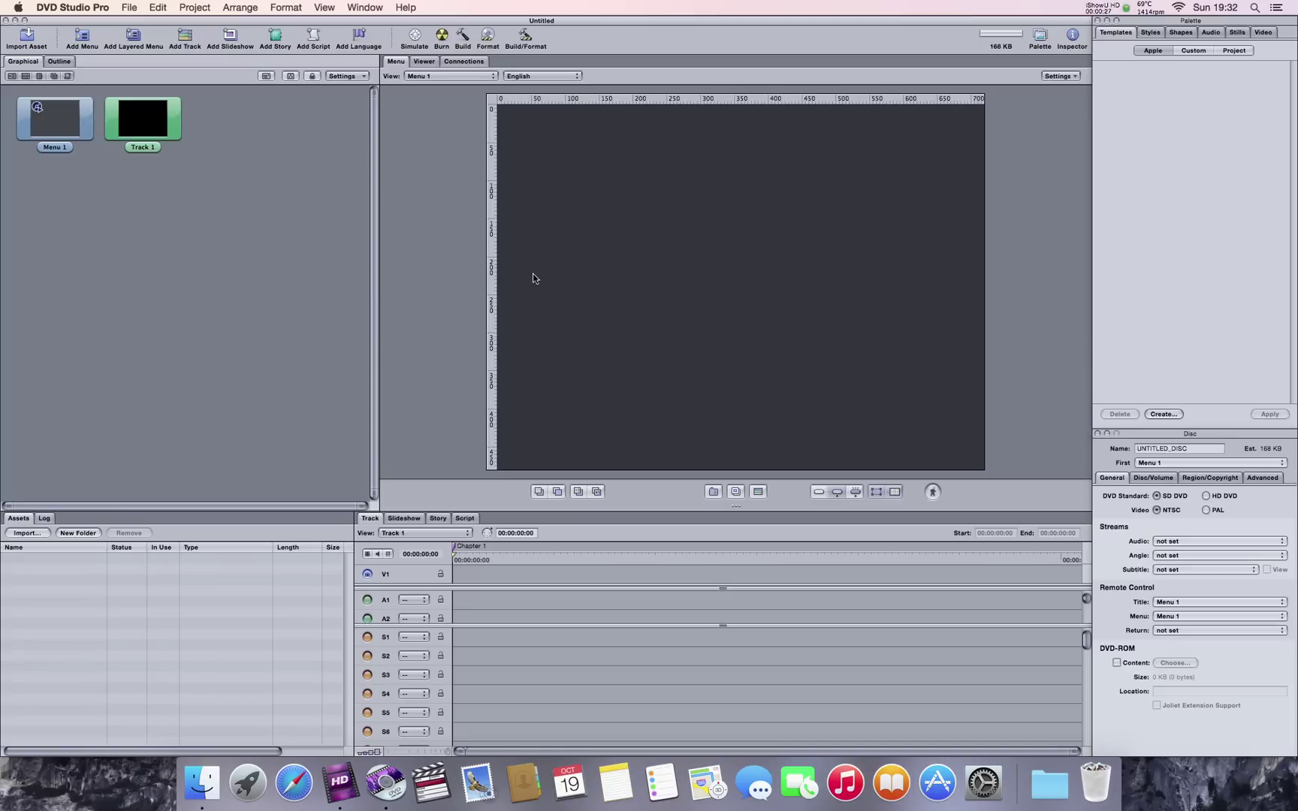
Switch the new project to outline view and back, then quit DVD Studio Pro.
{"action": "left_click", "coordinate": [65, 63]}
{"action": "left_click", "coordinate": [38, 62]}
{"action": "left_click", "coordinate": [71, 7]}
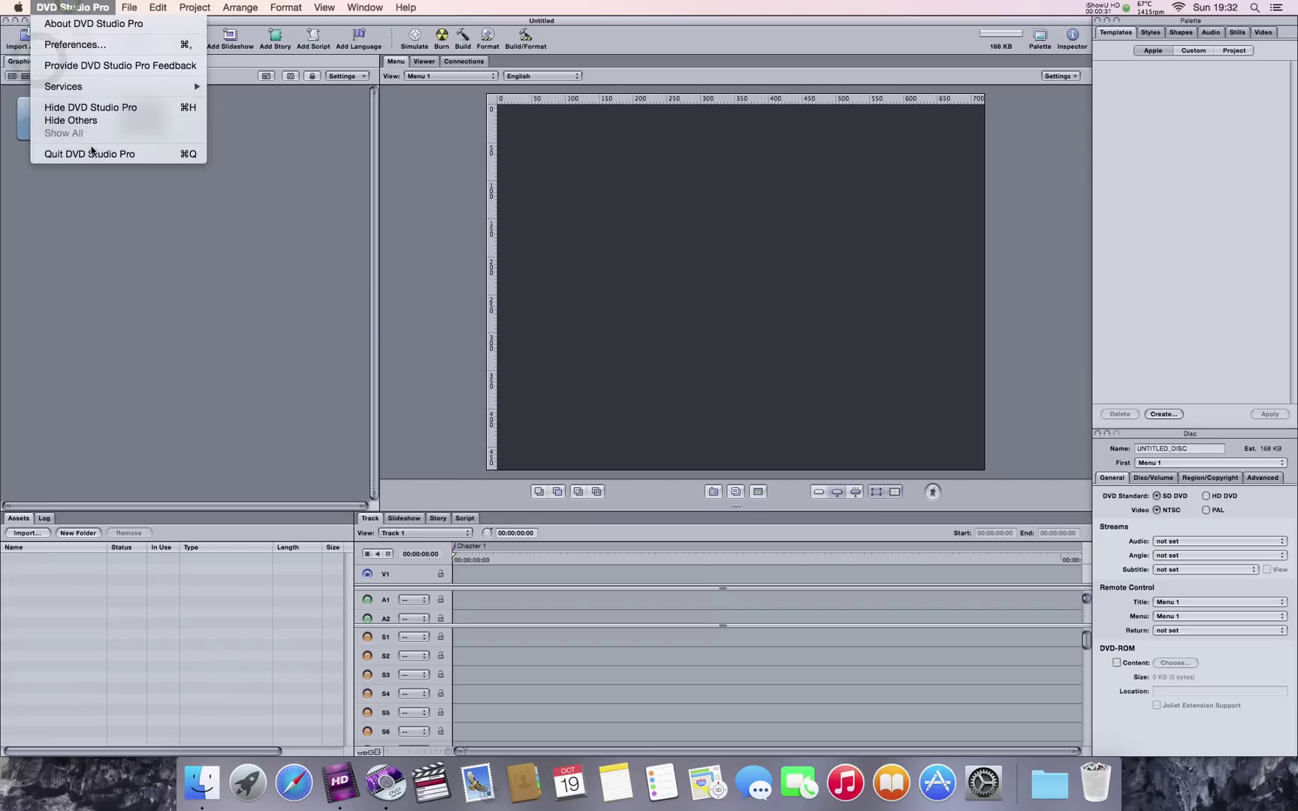
{"action": "left_click", "coordinate": [90, 155]}
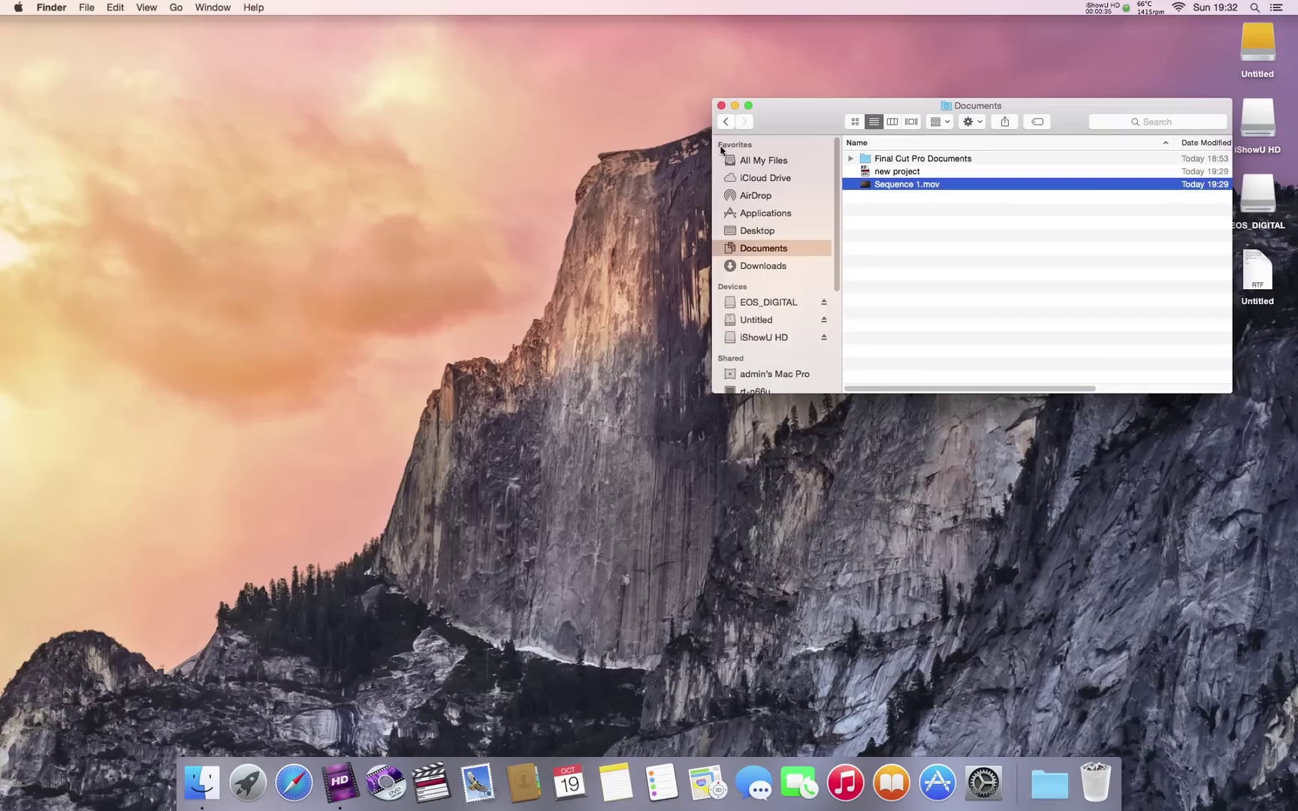
Try launching Motion from Spotlight, dismiss its incompatibility alert, then search for 'color'.
{"action": "left_click", "coordinate": [1257, 6]}
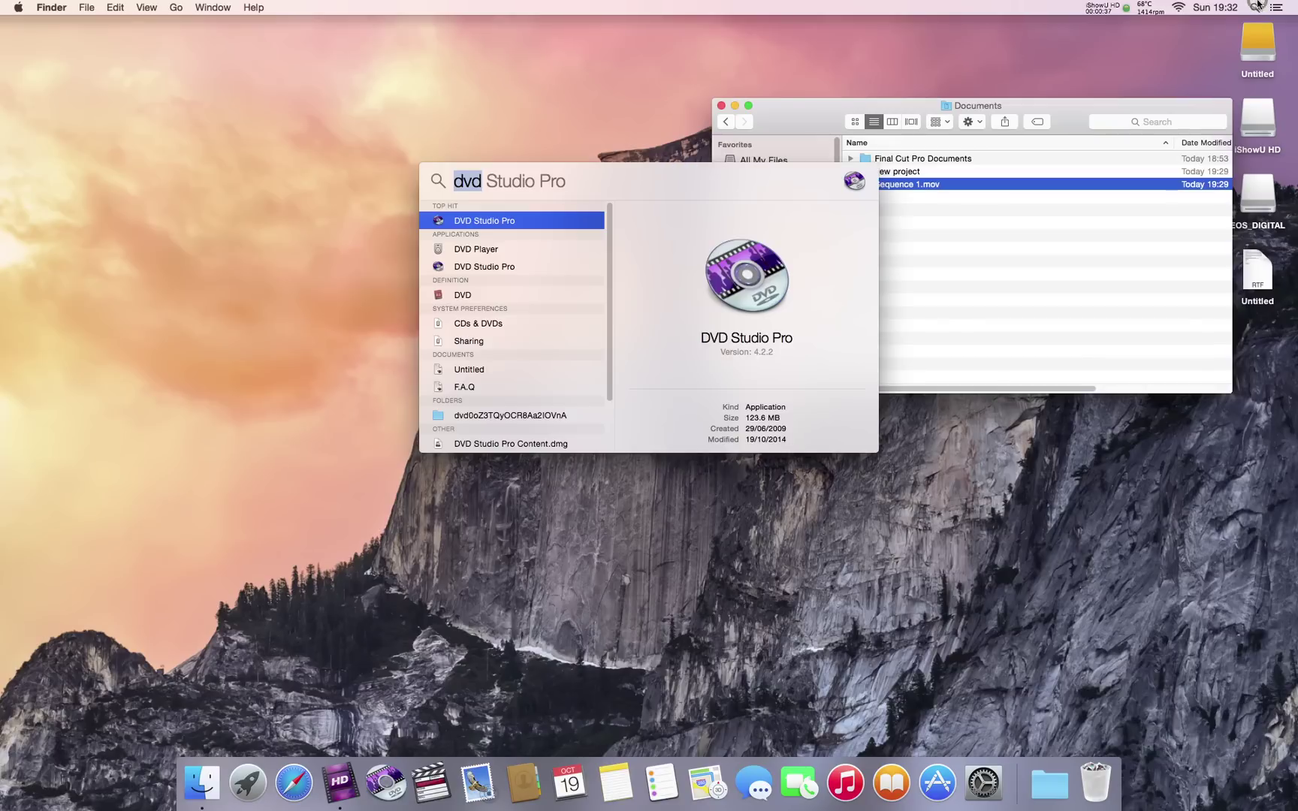
{"action": "type", "text": "moti"}
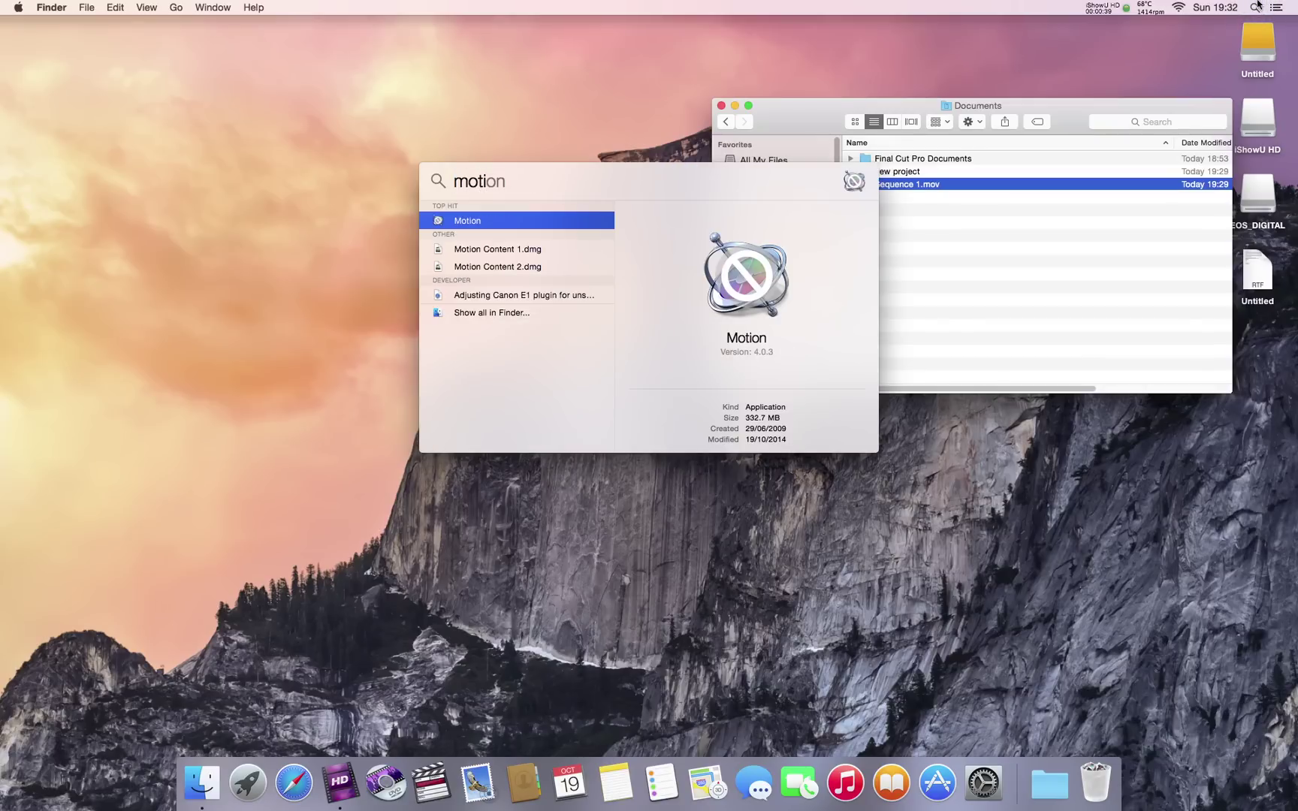
{"action": "key", "text": "Return"}
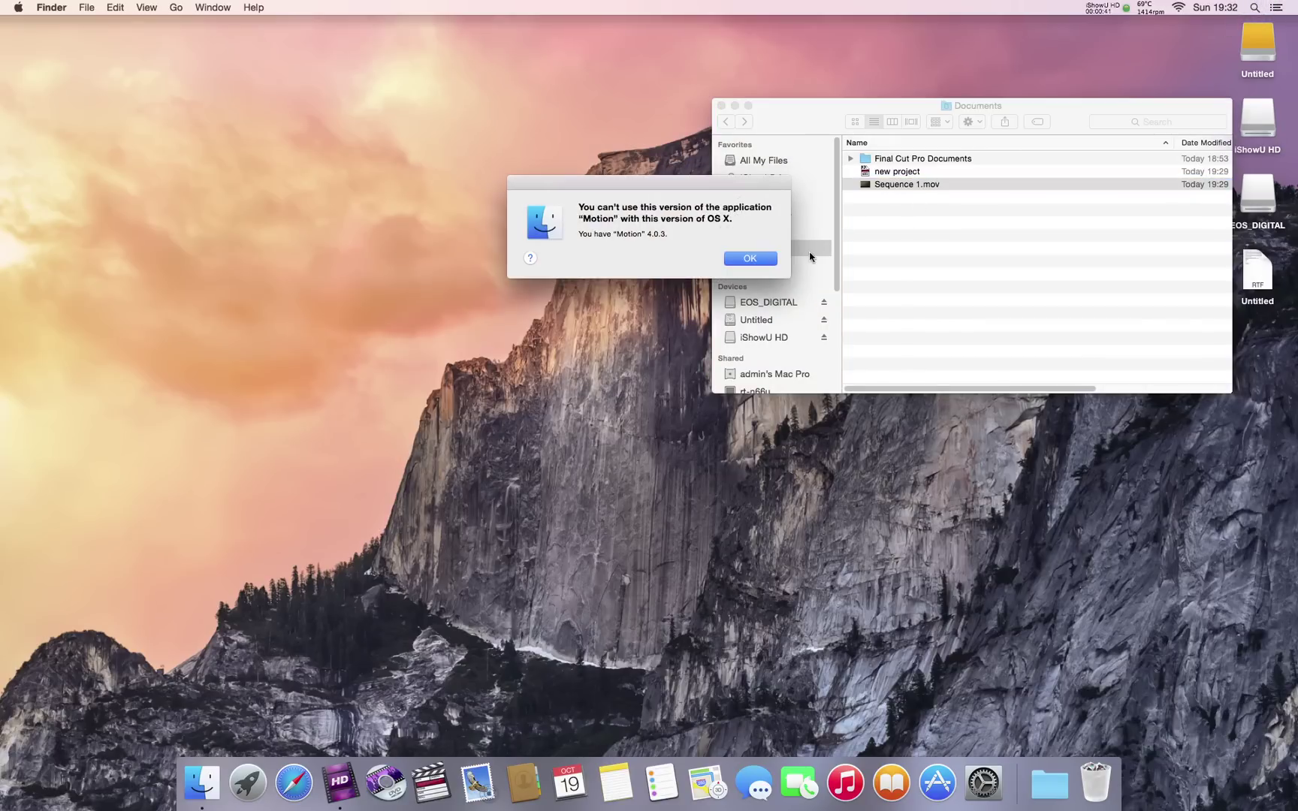
{"action": "left_click", "coordinate": [751, 260]}
{"action": "left_click", "coordinate": [1254, 7]}
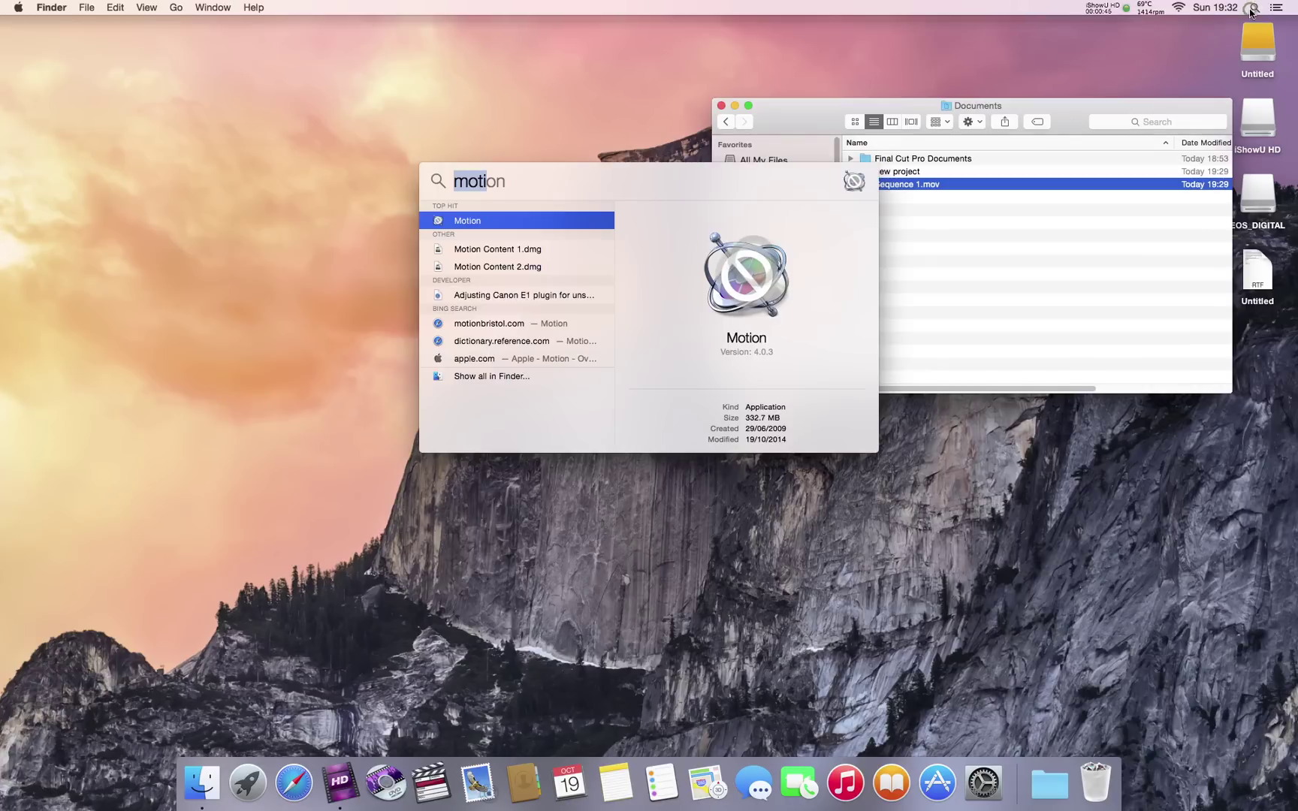
{"action": "type", "text": "col"}
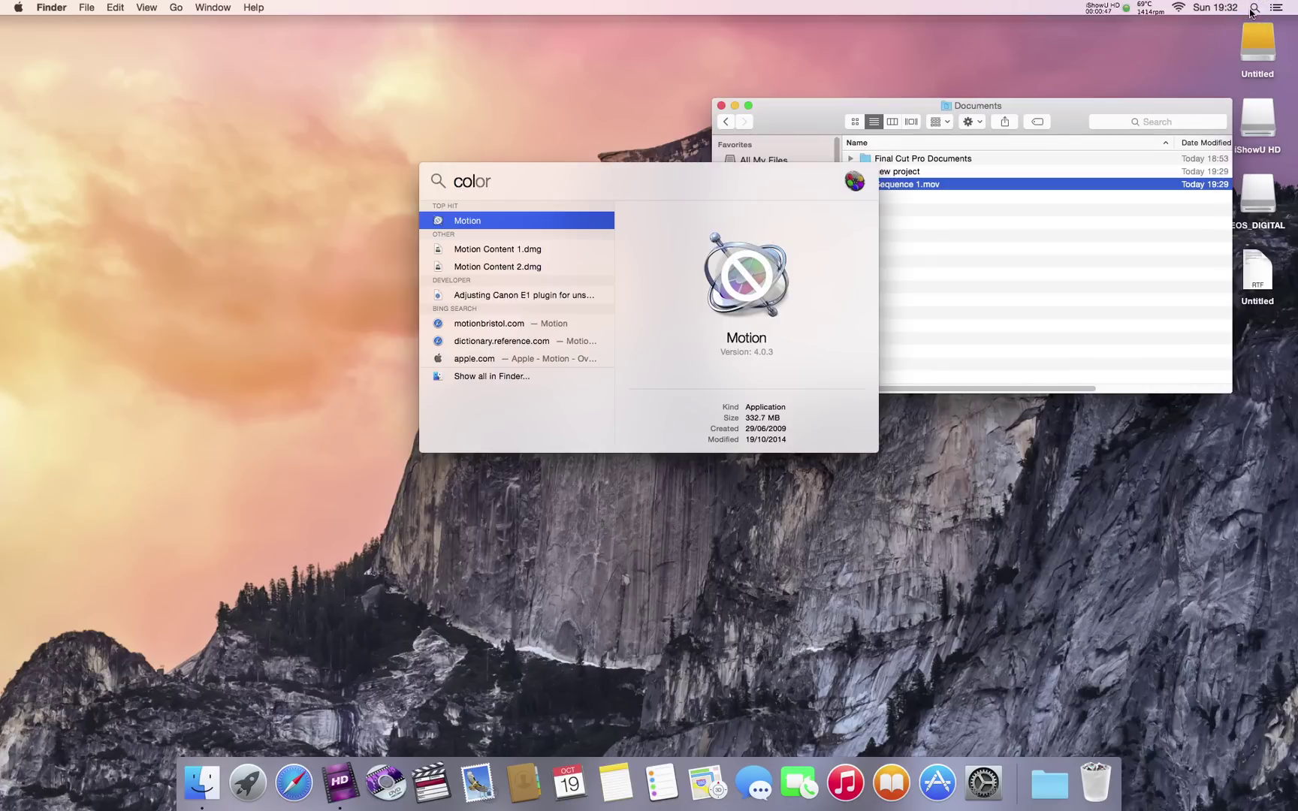
{"action": "type", "text": "or"}
Launch Color from the Spotlight results and deny it access to contacts.
{"action": "key", "text": "Return"}
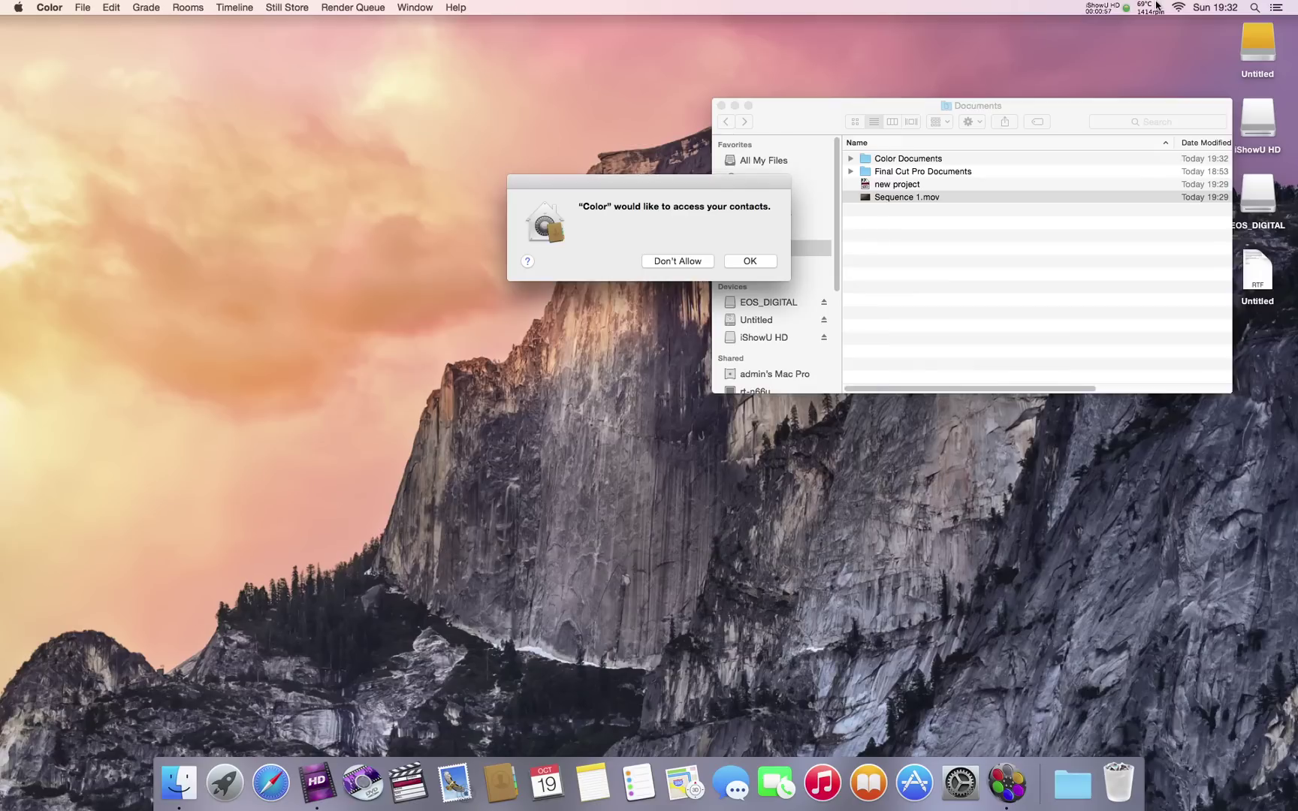
{"action": "left_click", "coordinate": [675, 259]}
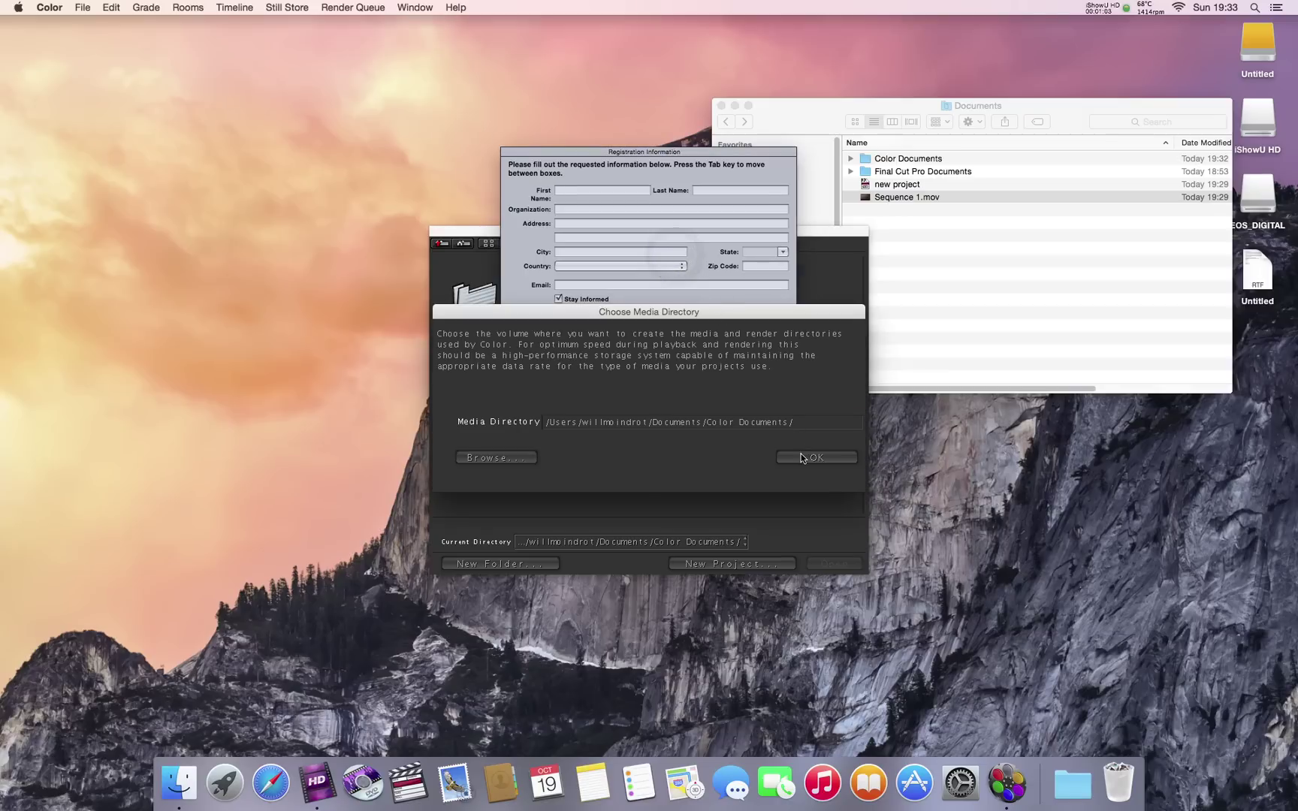